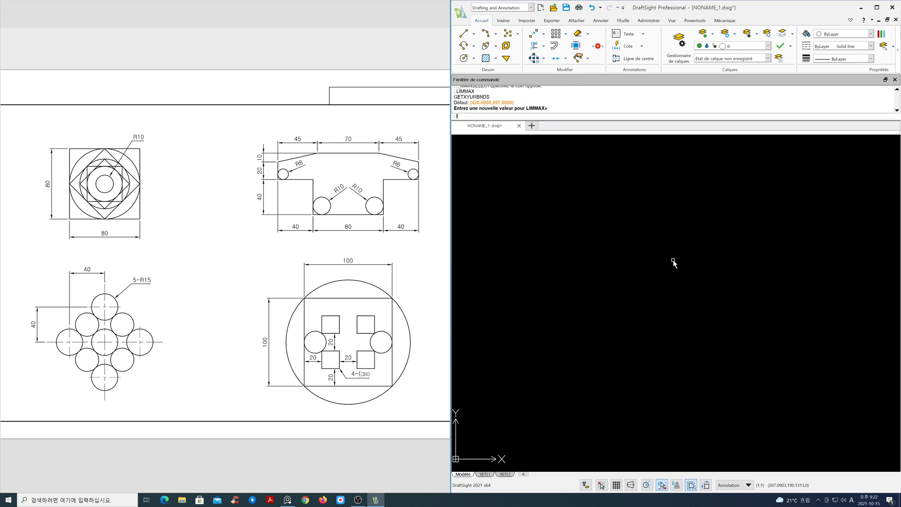
Step: Accept the default line scale factor and zoom the view to the drawing limits
type("lts")
key("Return")
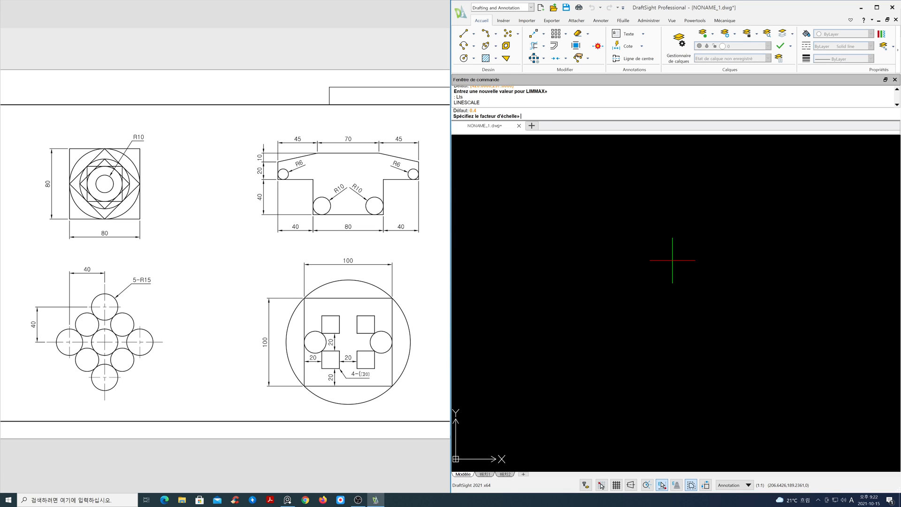
key("Return")
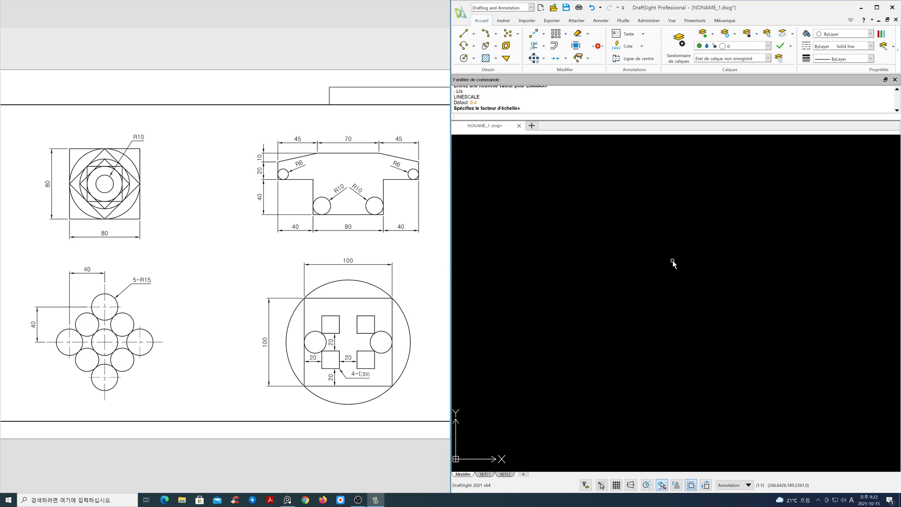
type("z")
key("Return")
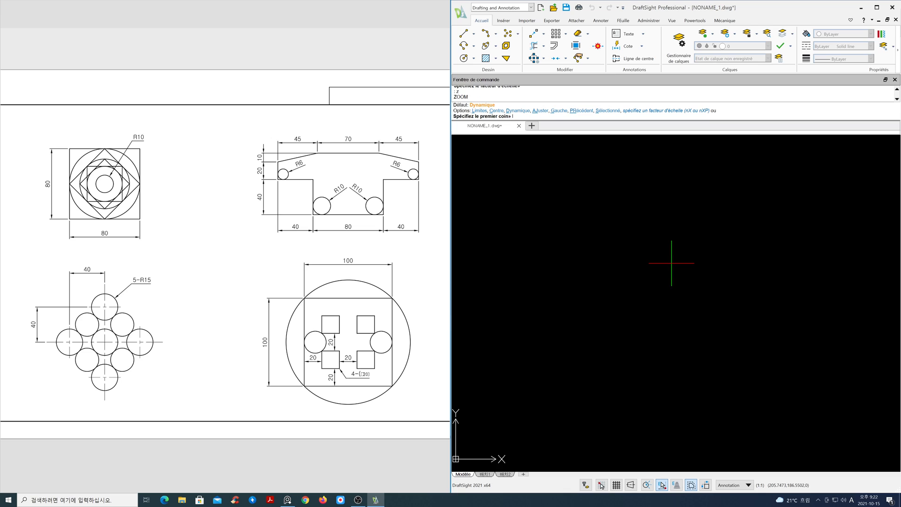
key("Escape")
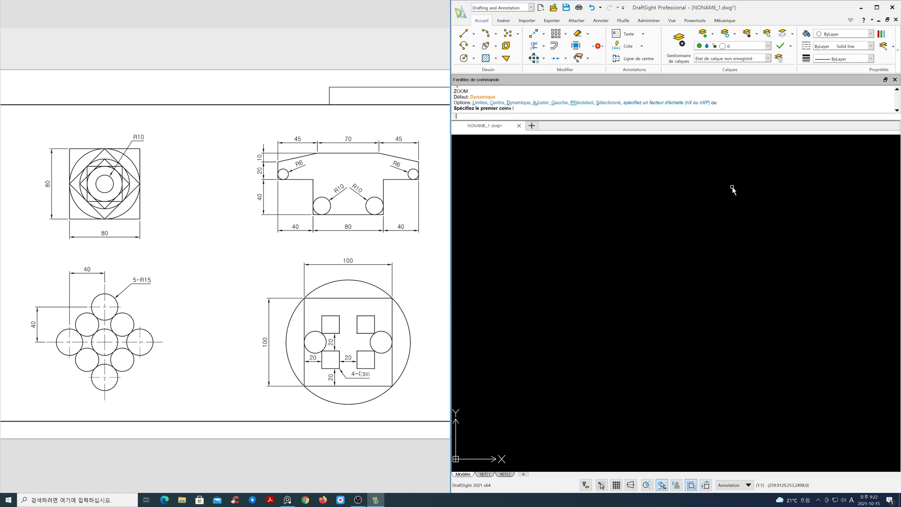
Step: Make ele the active layer and draw a rectangle 80 wide and 80 high
left_click(767, 45)
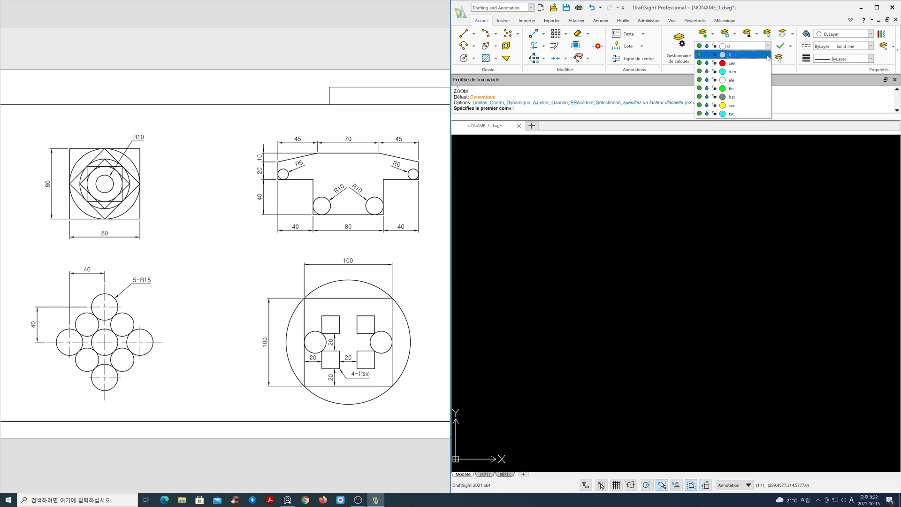
left_click(751, 83)
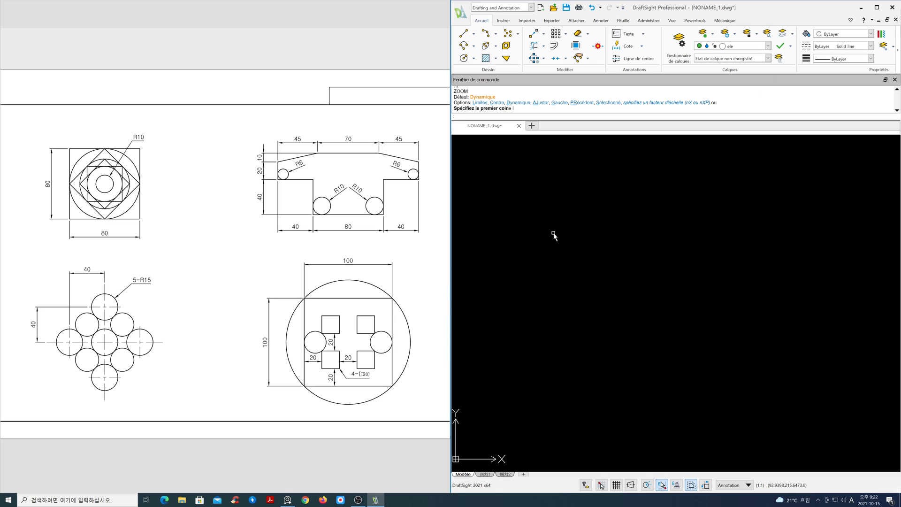
type("rec")
key("Return")
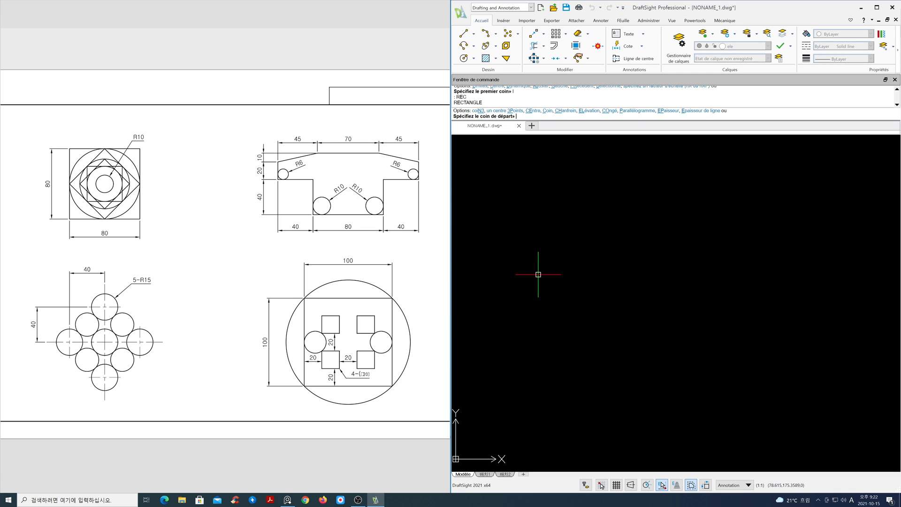
left_click(535, 254)
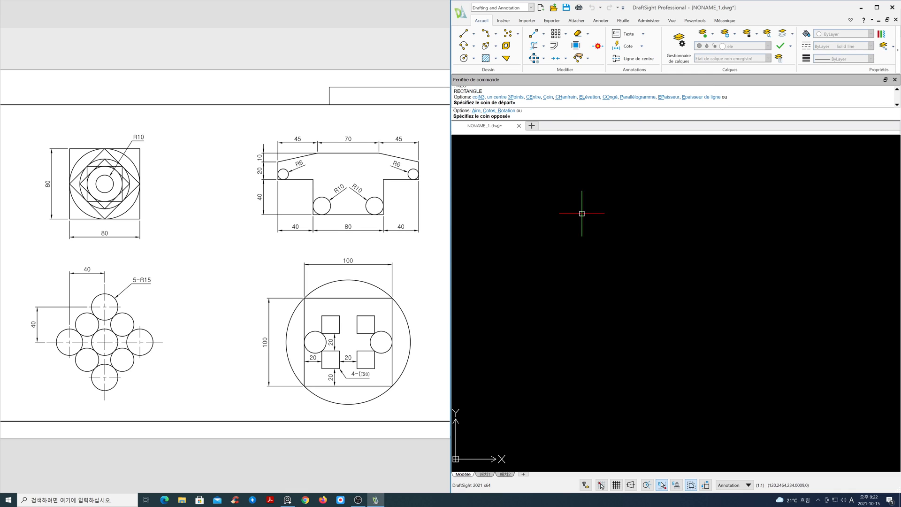
type("c")
key("Return")
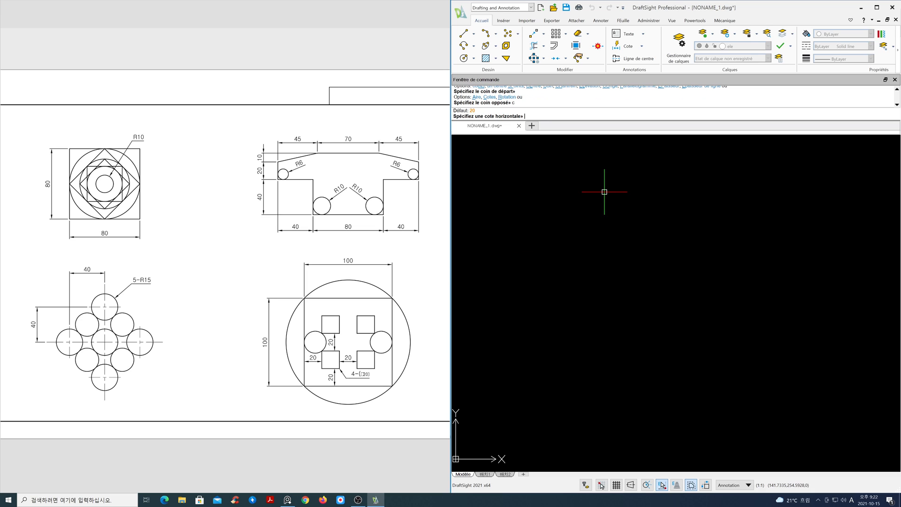
type("80")
key("Return")
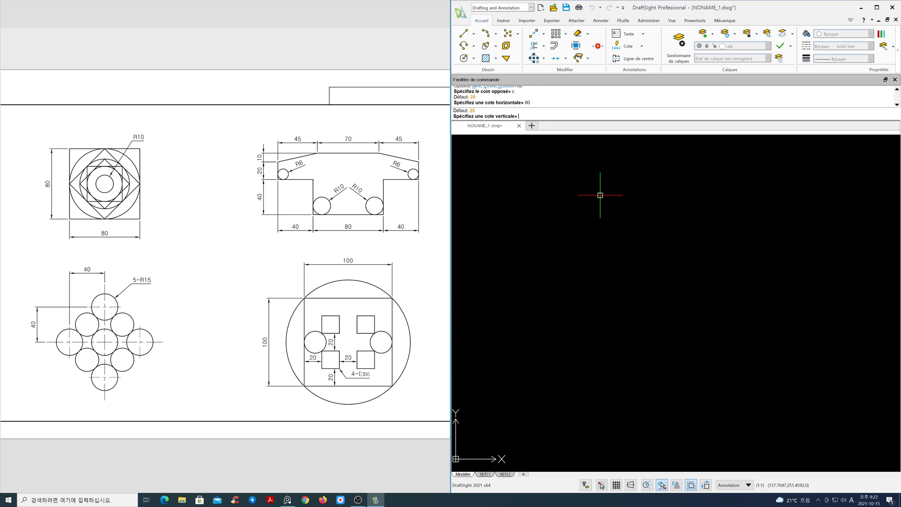
type("80")
key("Return")
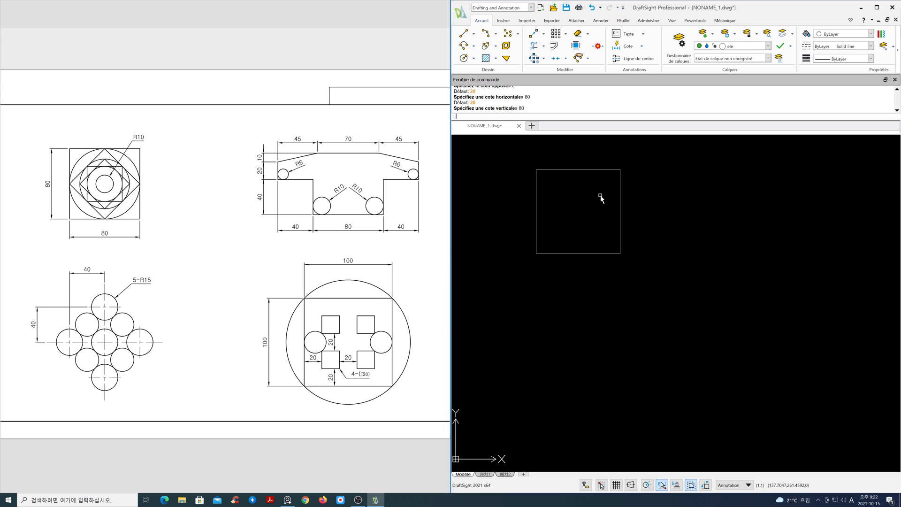
Step: Draw a circle from the square's geometric centre with its radius reaching the midpoint of the square's upper edge
middle_click_drag(600, 197, 682, 272)
scroll(657, 258, "up", 2)
scroll(658, 258, "up", 1)
middle_click_drag(245, 270, 327, 340)
scroll(267, 312, "up", 3)
mouse_move(221, 291)
middle_mouse_down()
mouse_move(233, 313)
mouse_move(228, 305)
middle_mouse_up()
scroll(227, 308, "up", 2)
scroll(226, 307, "down", 1)
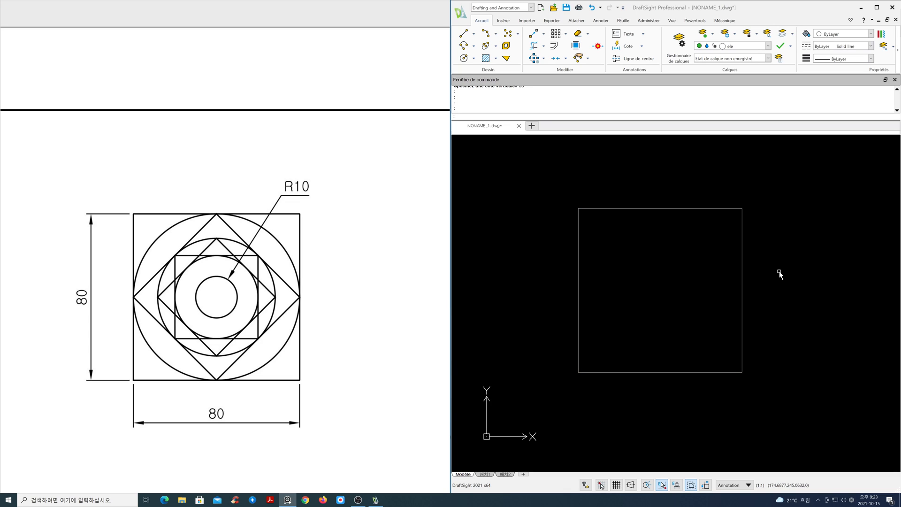
left_click(622, 136)
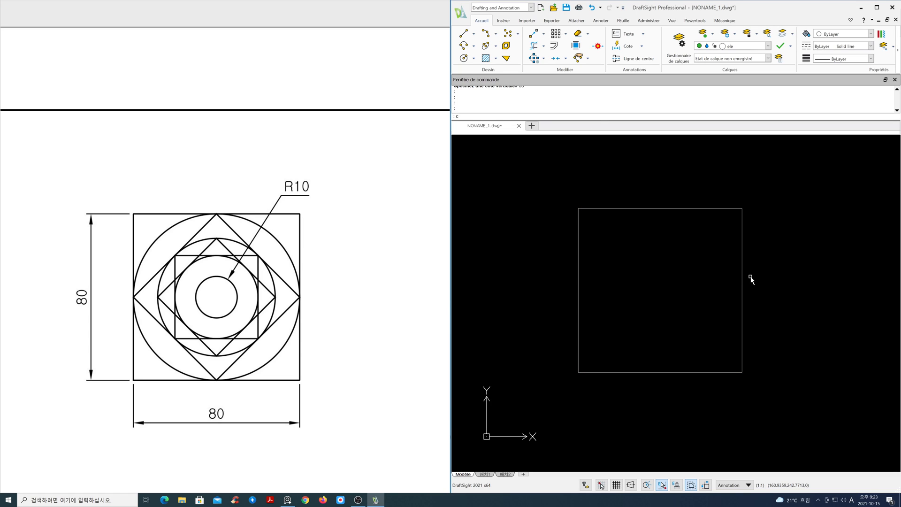
key("Return")
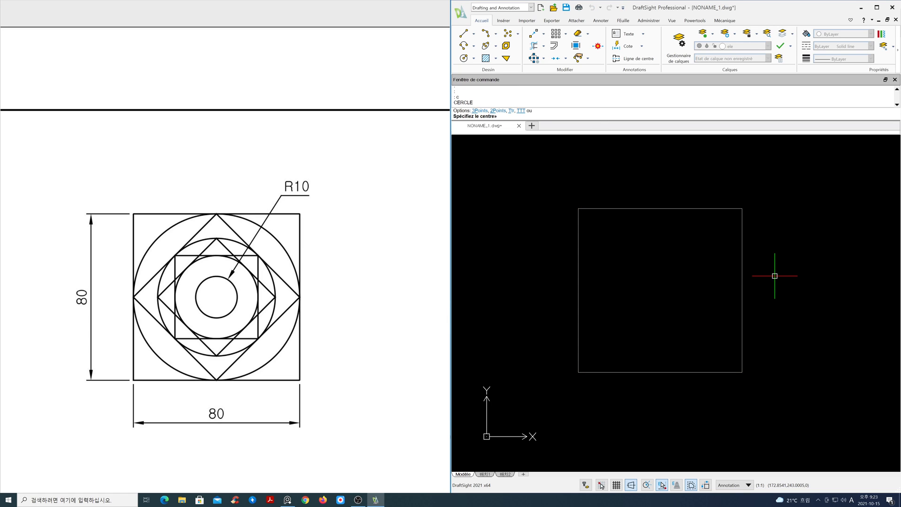
right_click(774, 276, "shift")
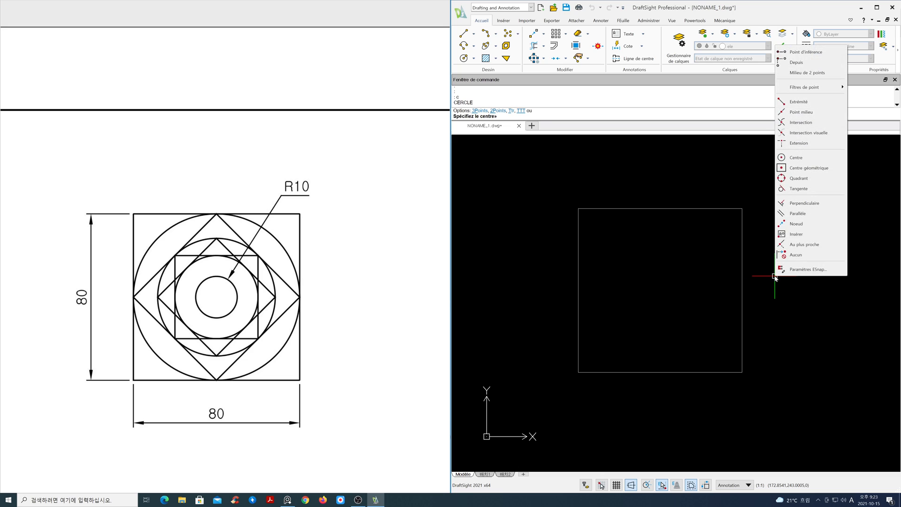
left_click(820, 171)
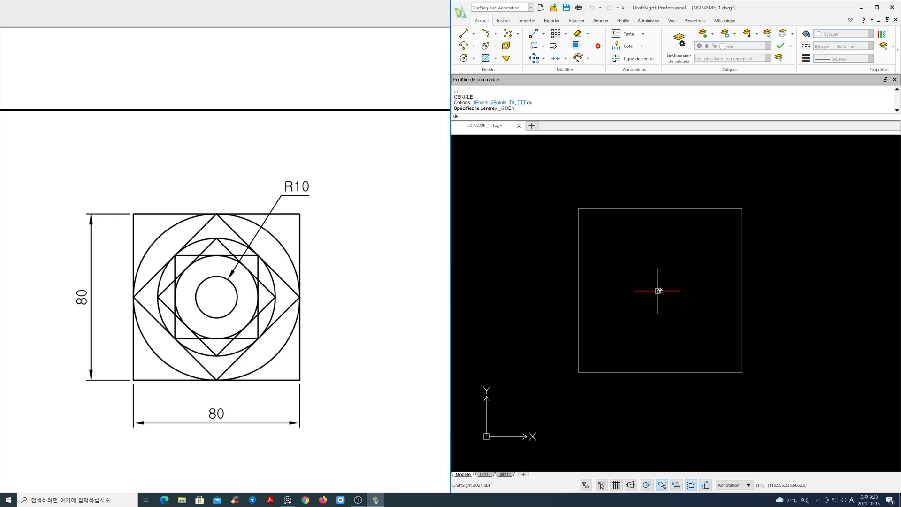
left_click(658, 290)
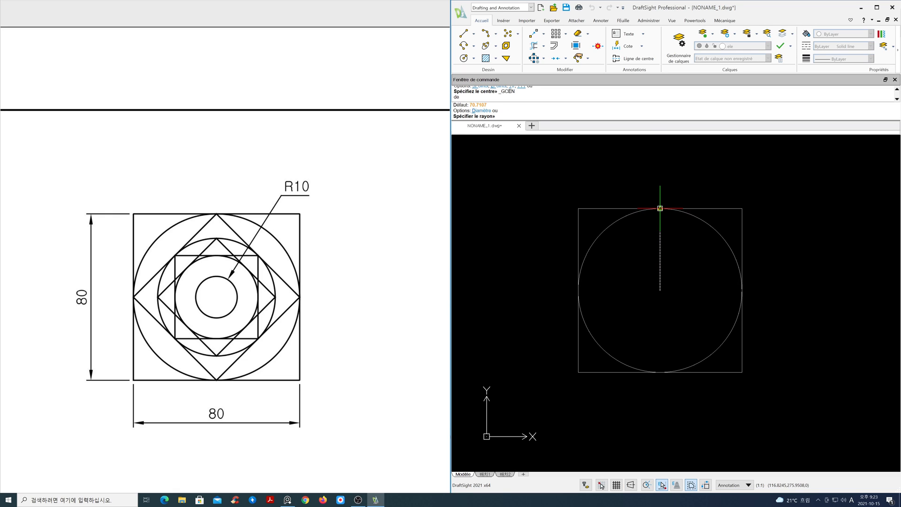
left_click(660, 208)
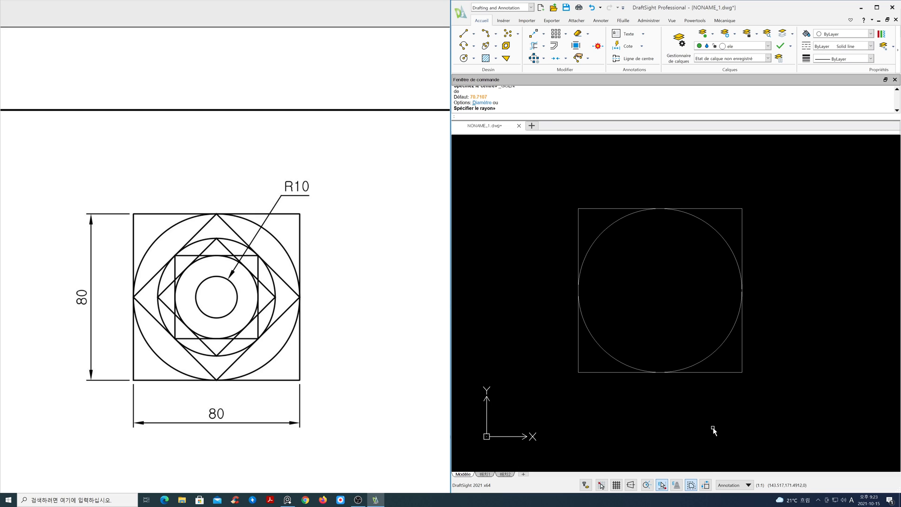
Step: Review which entity snaps are enabled in the user preferences
right_click(661, 484)
left_click(668, 481)
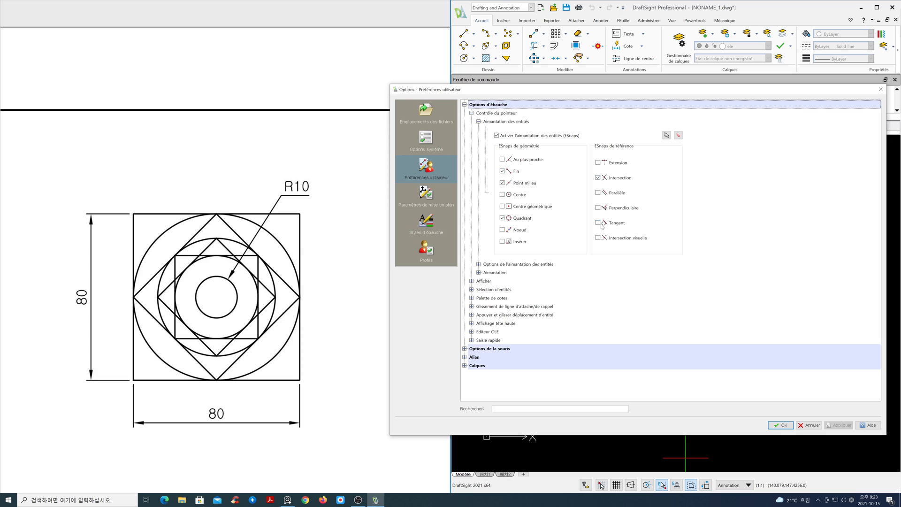
left_click(781, 425)
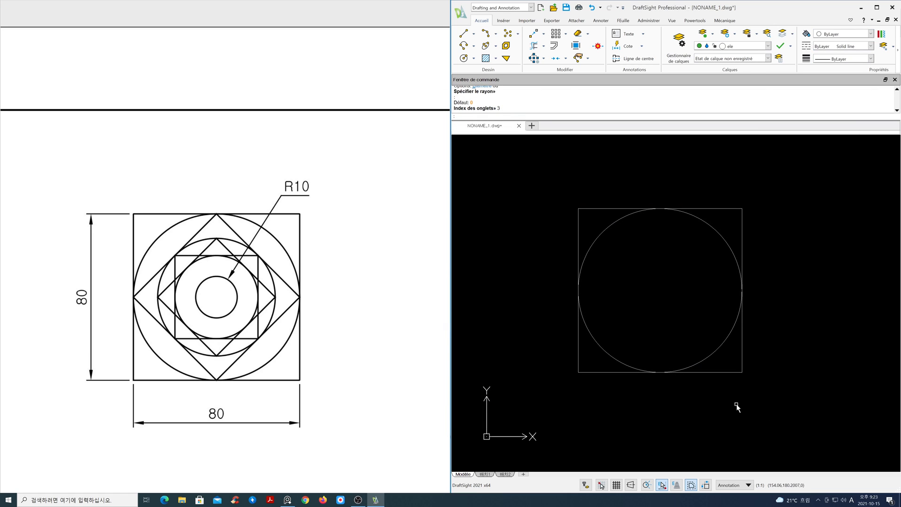
Step: Draw a closed four-line diamond through the circle's upper, left, lower and right quadrant points
type("l")
key("Return")
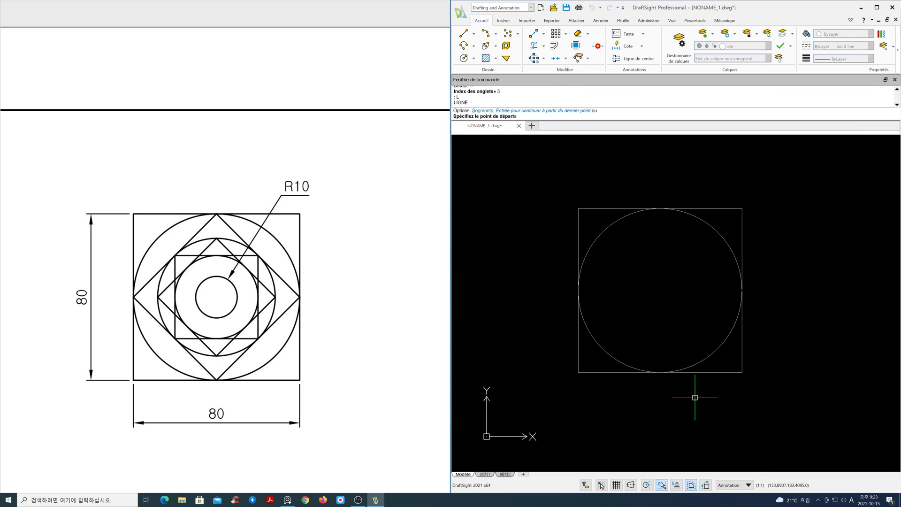
left_click(674, 211)
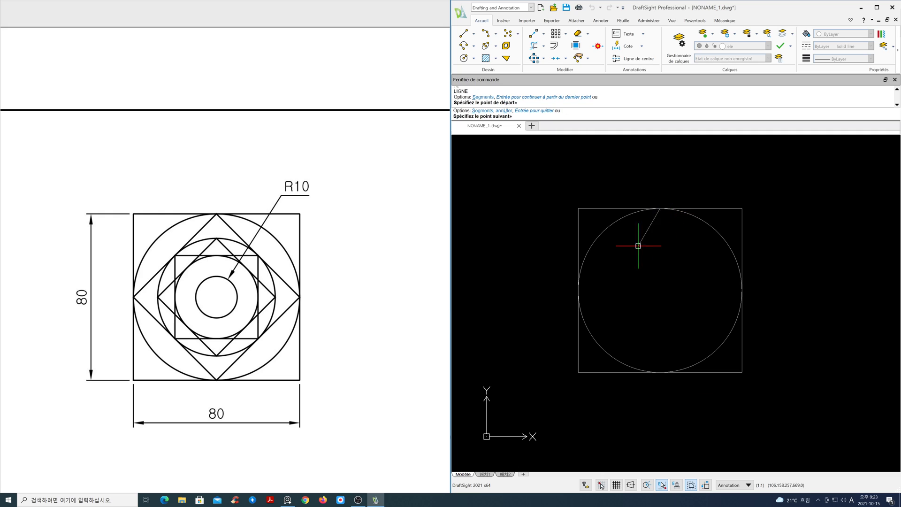
left_click(579, 287)
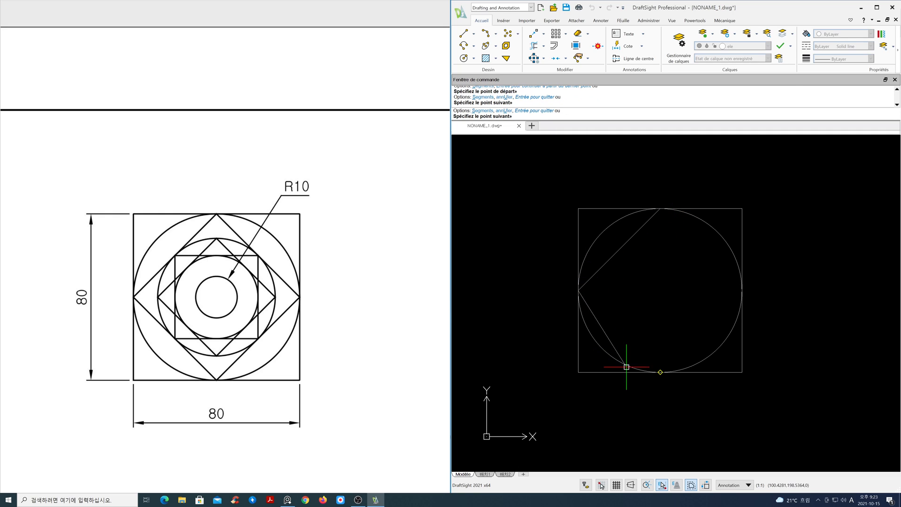
left_click(660, 372)
left_click(742, 290)
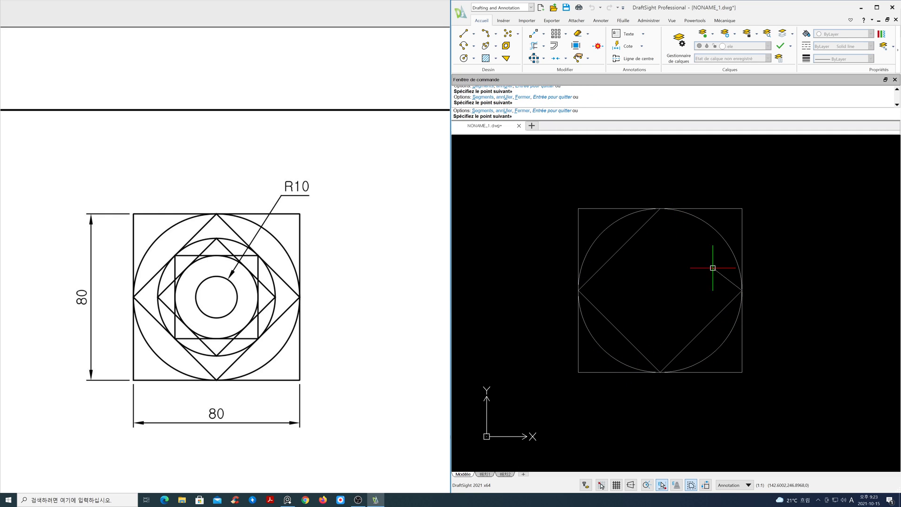
left_click(660, 209)
key("Return")
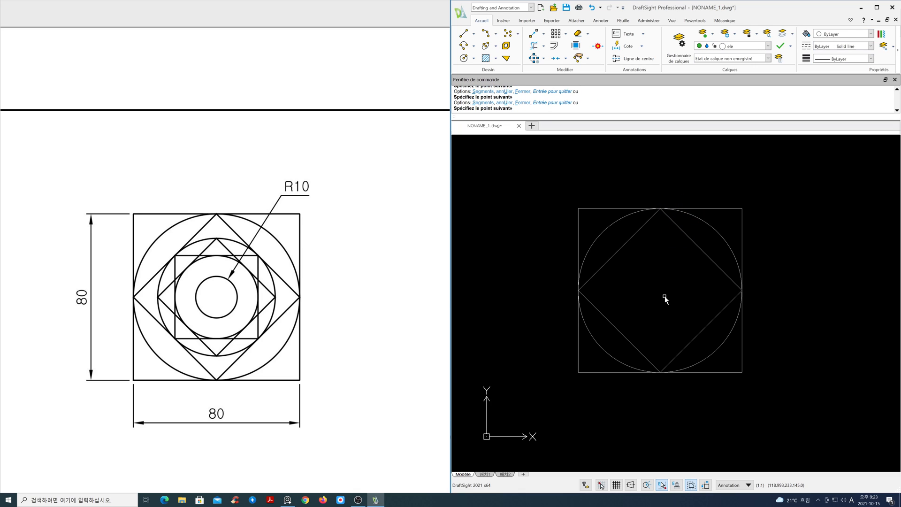
key("Return")
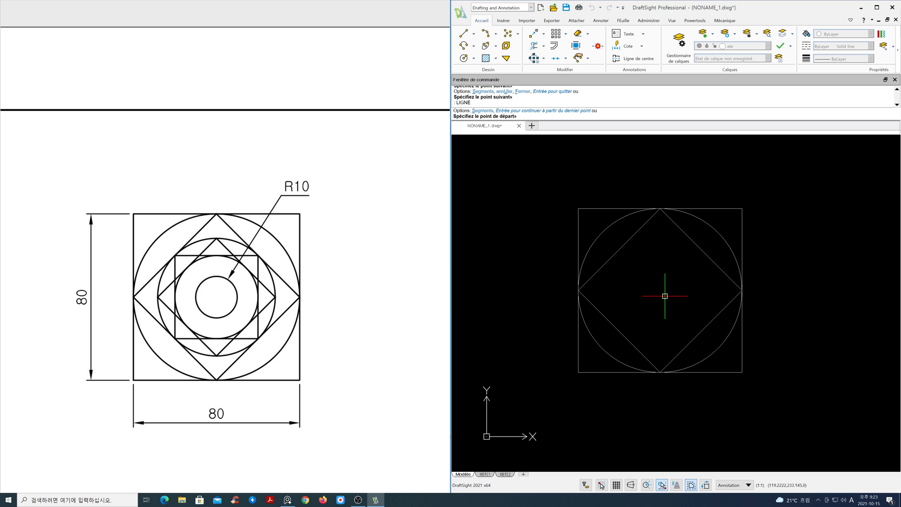
right_click(656, 271, "shift")
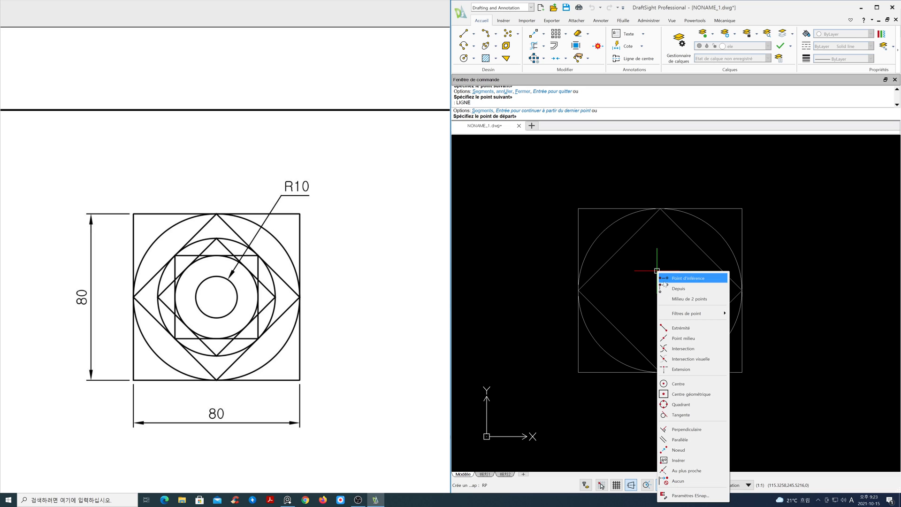
left_click(690, 394)
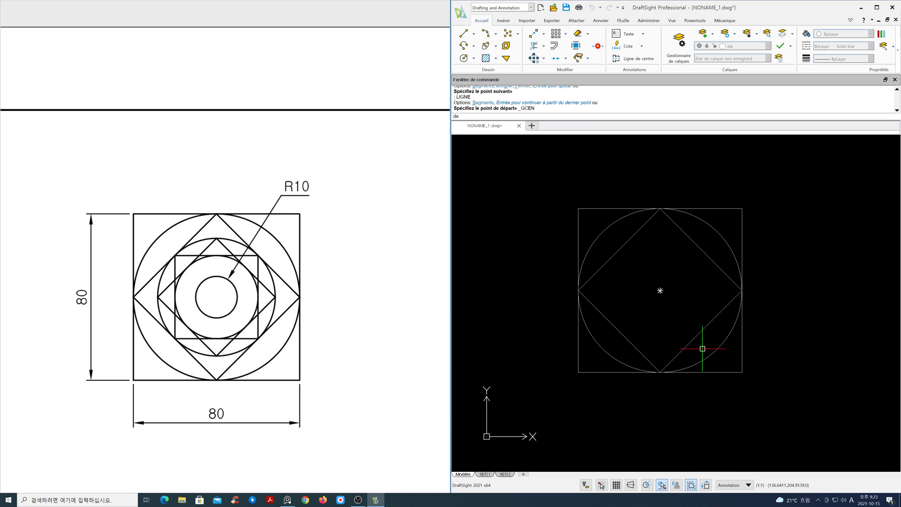
left_click(660, 290)
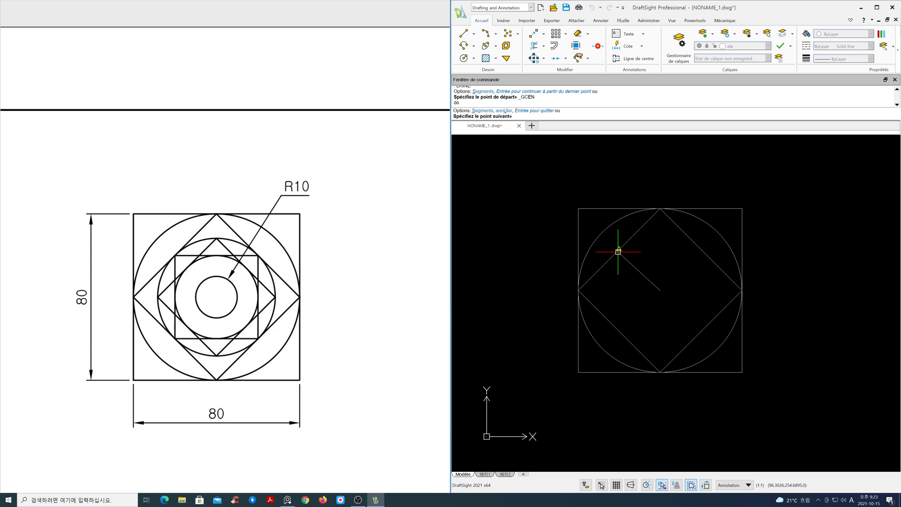
key("Escape")
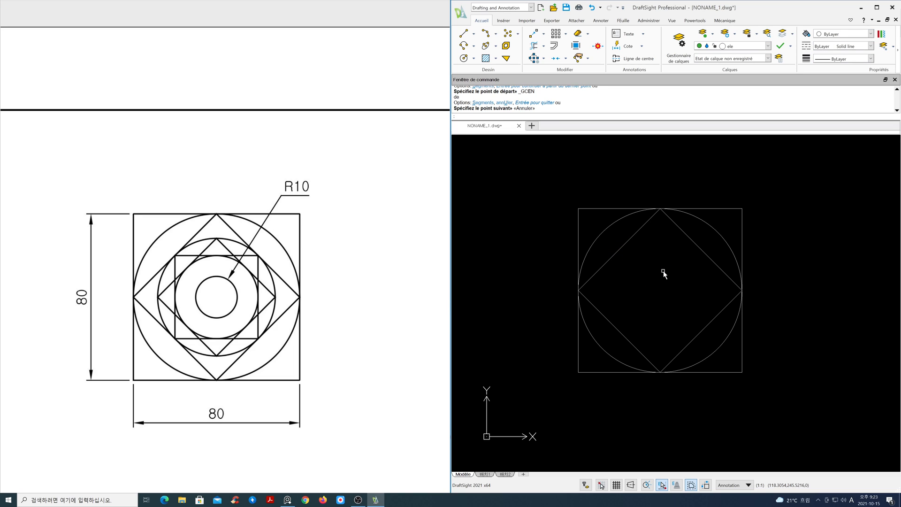
Step: Draw a circle from the square's geometric centre with its radius reaching the midpoint of a diamond side
type("c")
key("Return")
right_click(663, 271)
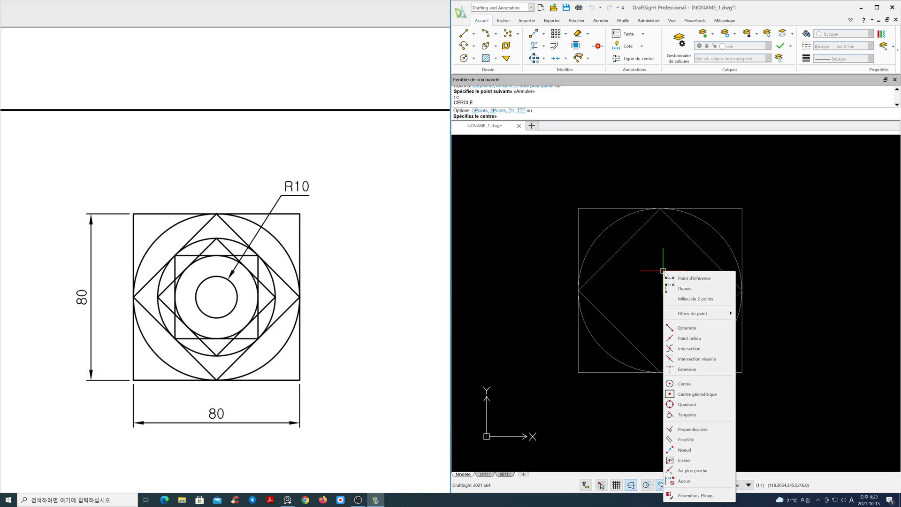
left_click(697, 394)
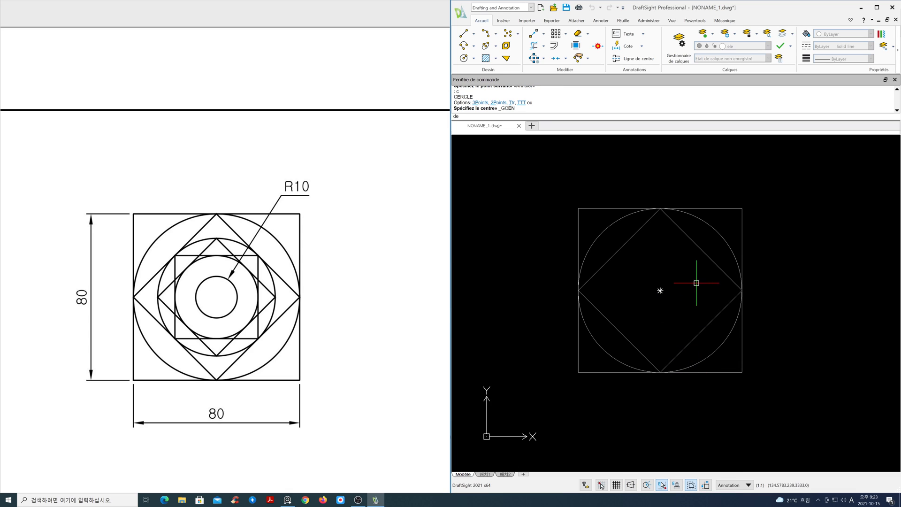
left_click(656, 291)
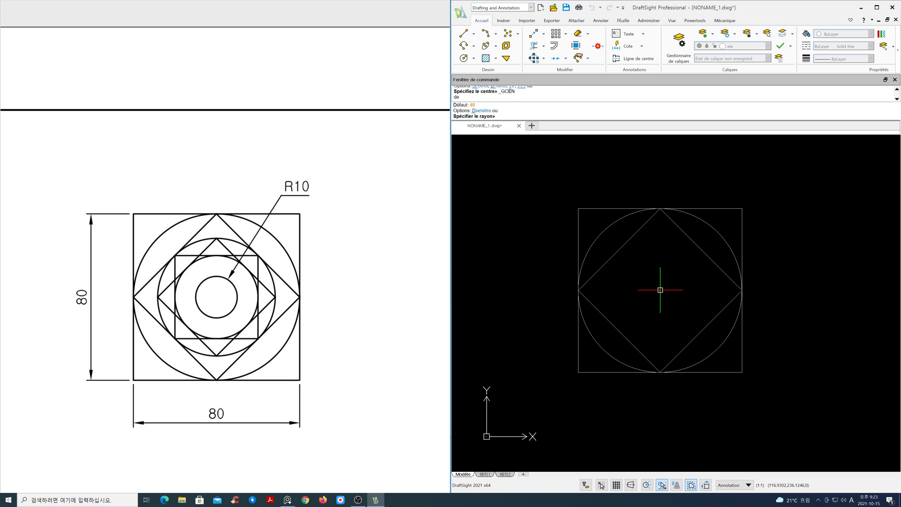
left_click(697, 247)
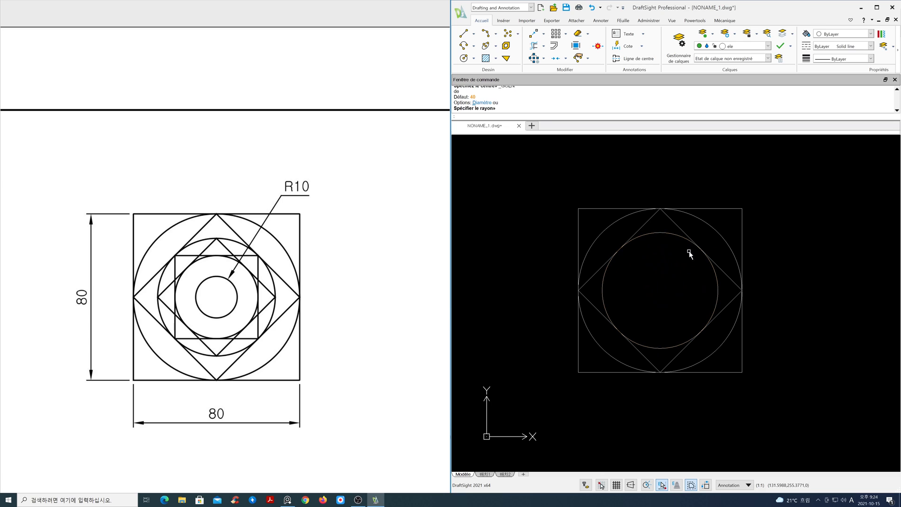
Step: Draw a closed four-line square through the midpoints of the diamond's four sides, inside the second circle
key("Return")
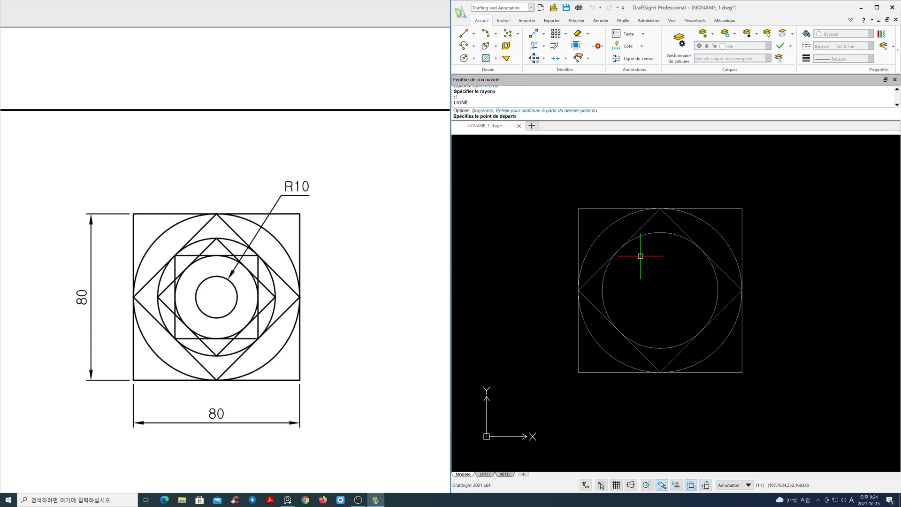
left_click(619, 249)
left_click(694, 245)
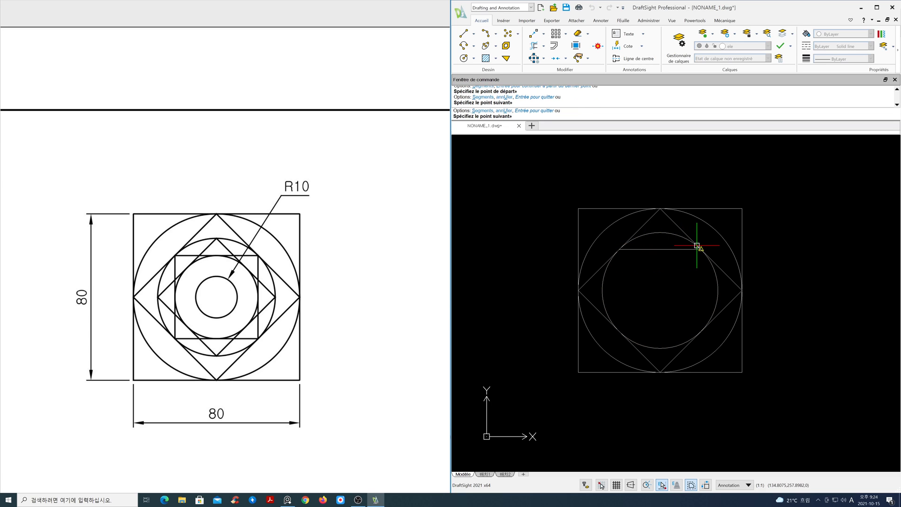
left_click(699, 329)
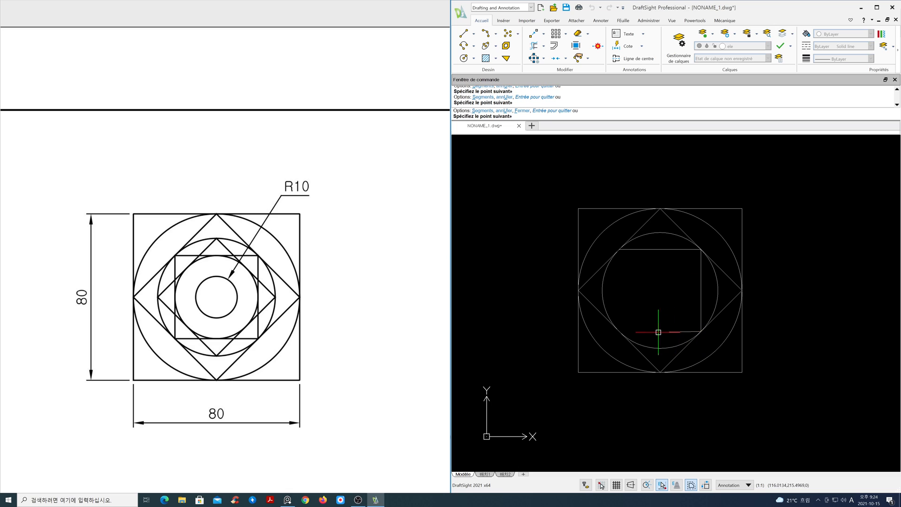
left_click(619, 331)
left_click(617, 249)
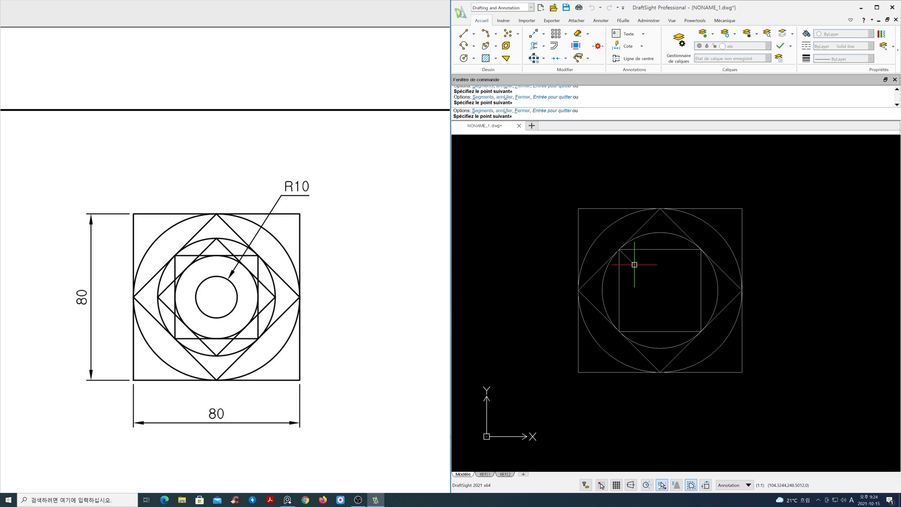
key("Return")
Step: Draw a closed four-line inner diamond through the upper, left, lower and right quadrant points of the second circle
key("Return")
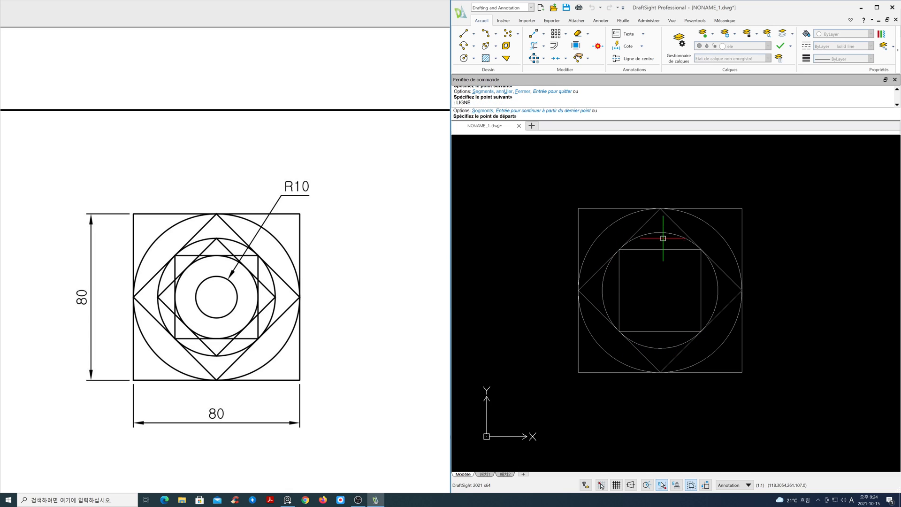
left_click(659, 233)
left_click(602, 290)
left_click(660, 348)
left_click(717, 290)
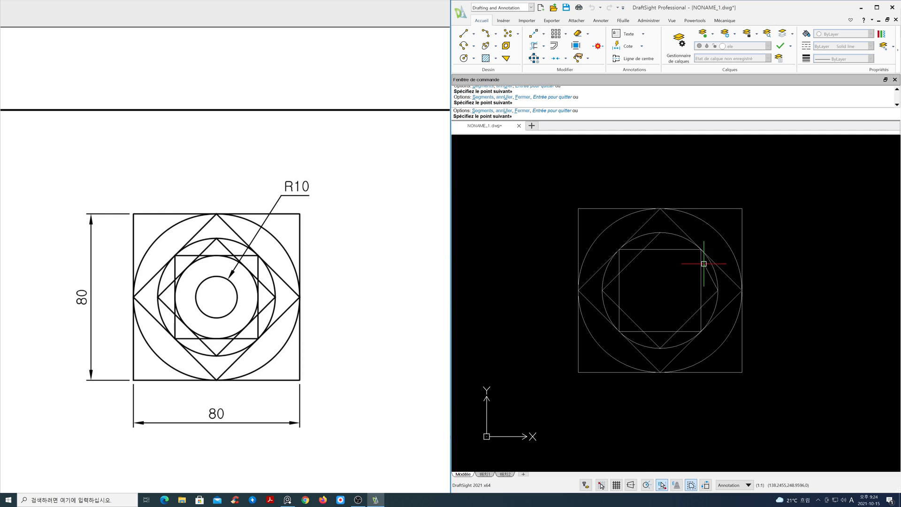
left_click(660, 233)
key("Return")
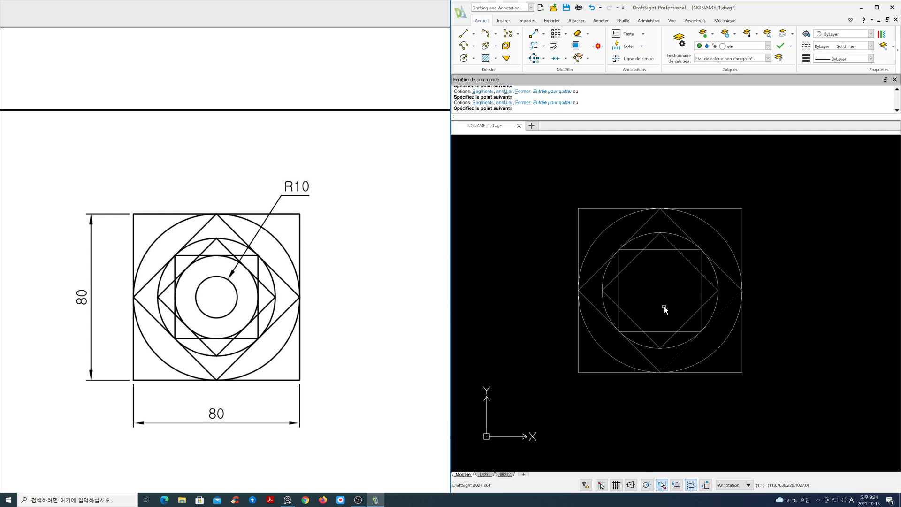
key("Return")
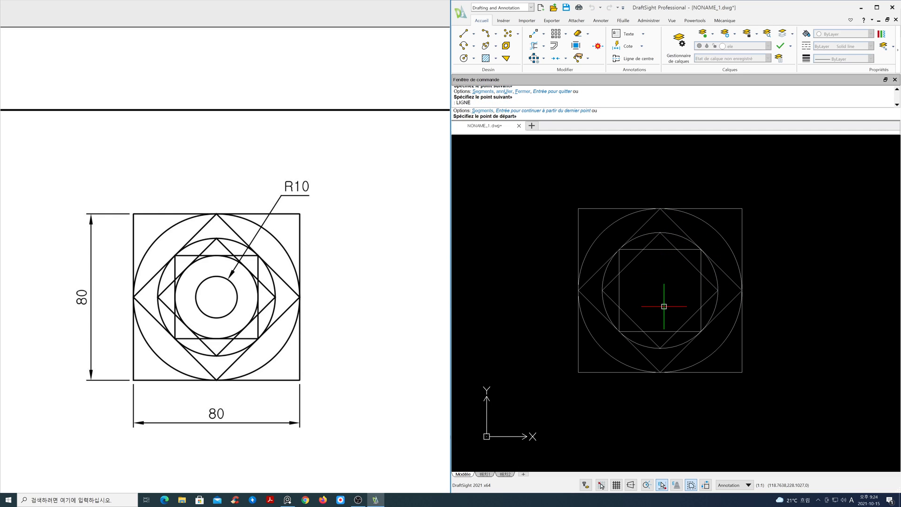
right_click(665, 281, "shift")
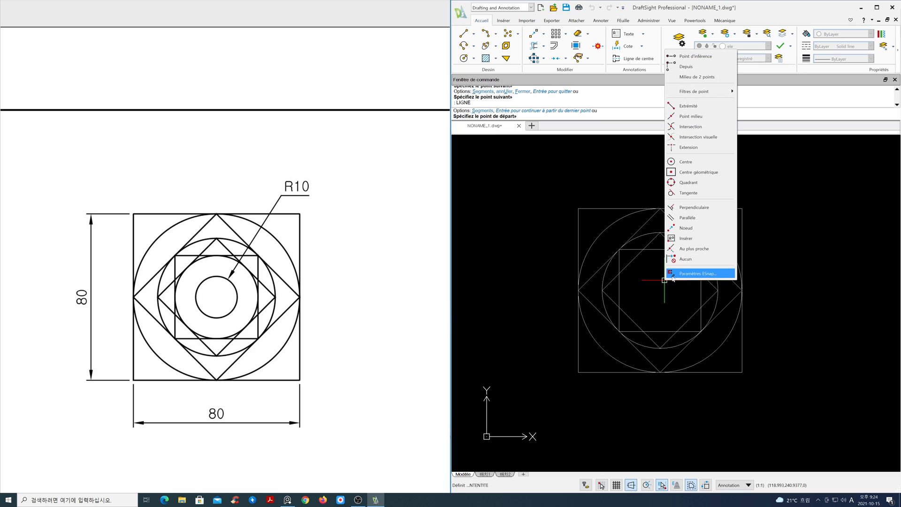
left_click(708, 177)
left_click(704, 206)
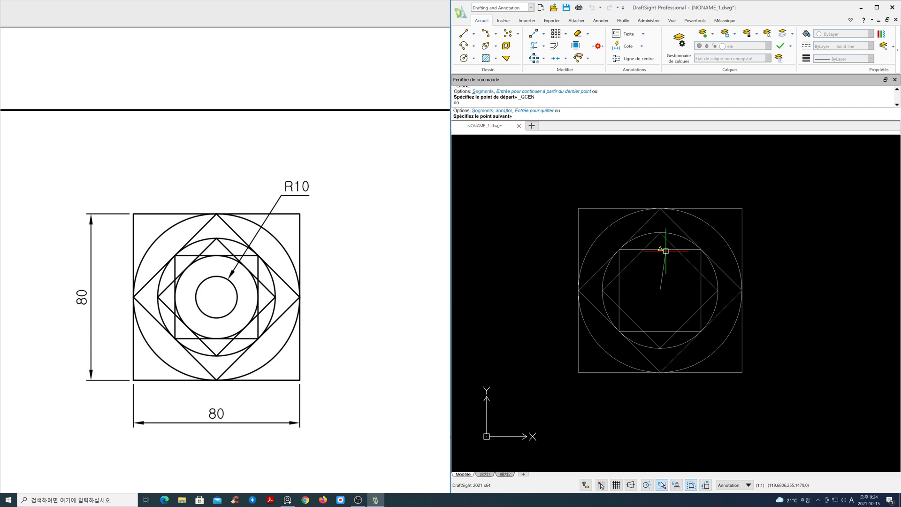
key("Escape")
Step: Draw a circle from the square's geometric centre with its radius reaching the midpoint of the inner square's upper edge
type("c")
key("Return")
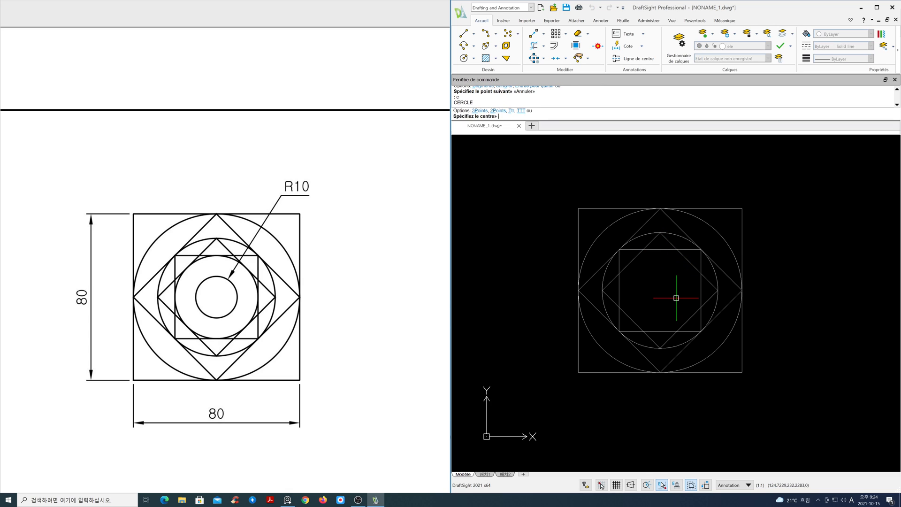
right_click(669, 290, "shift")
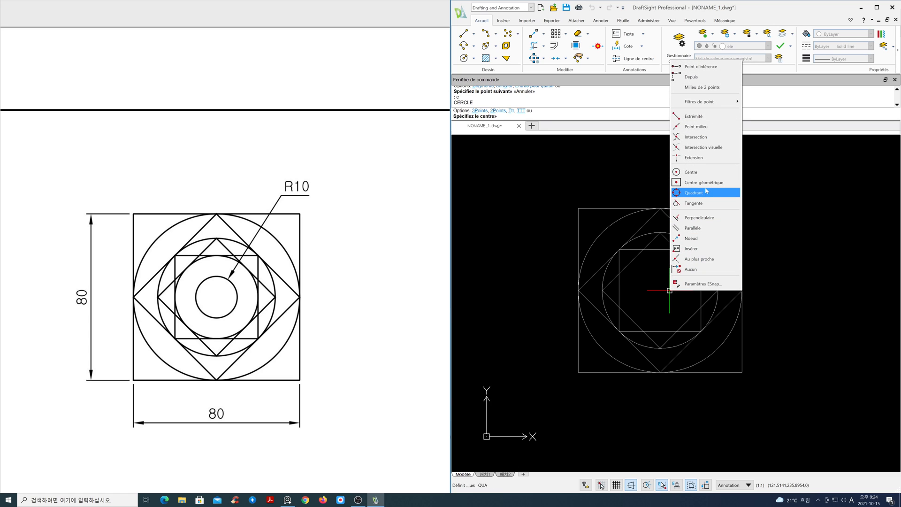
left_click(693, 182)
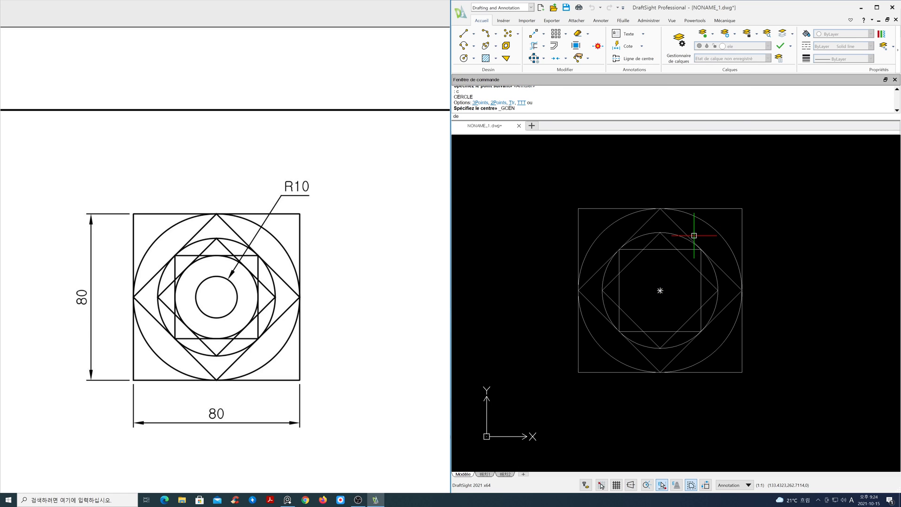
left_click(660, 290)
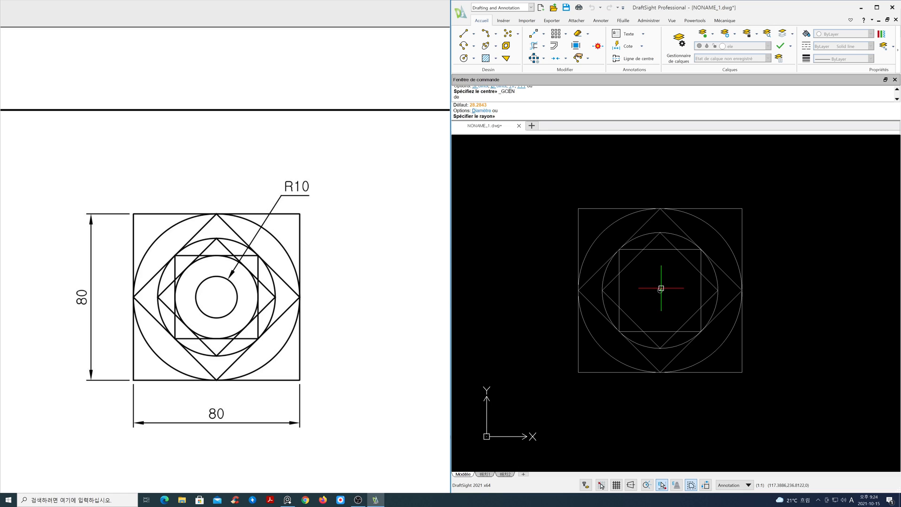
left_click(660, 249)
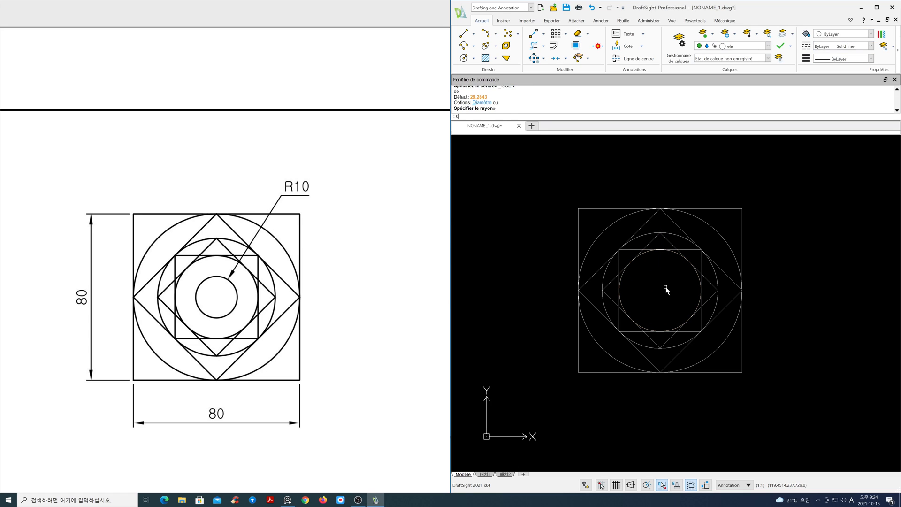
Step: Draw a circle with radius 10 concentric with the existing circles
key("Return")
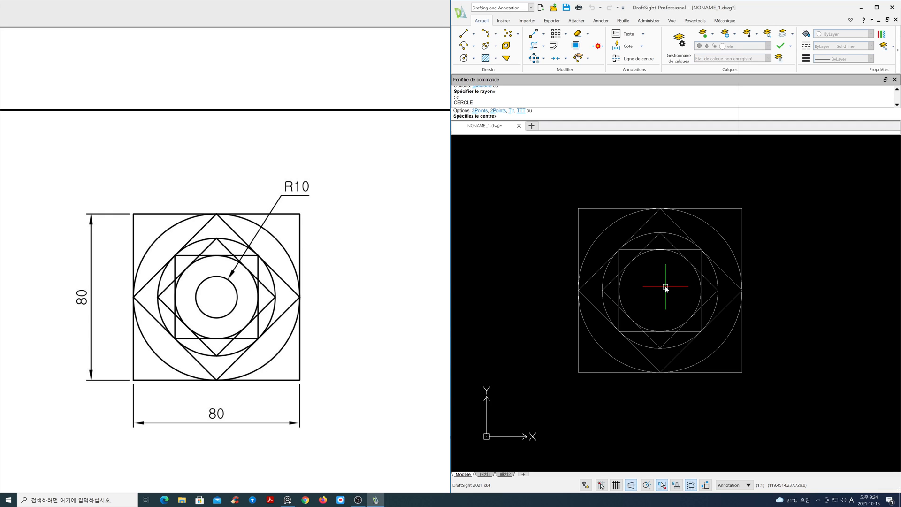
right_click(665, 287, "shift")
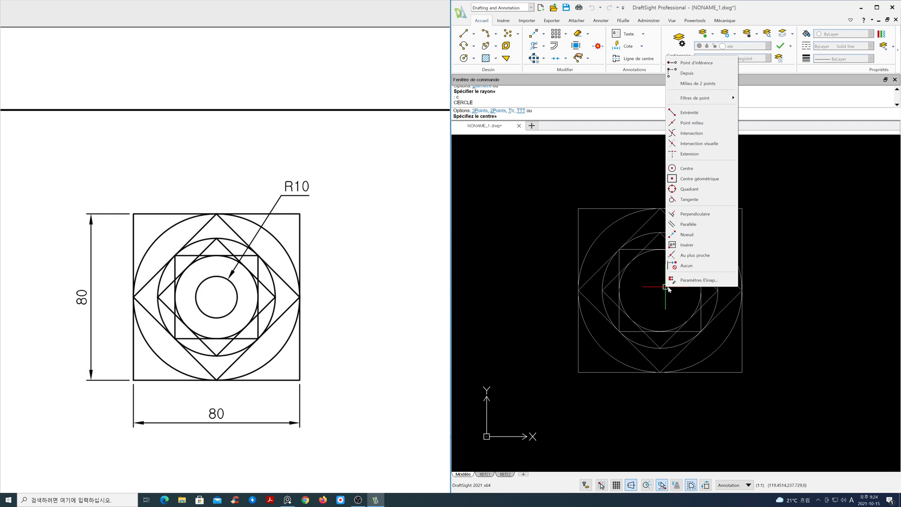
left_click(693, 173)
left_click(675, 255)
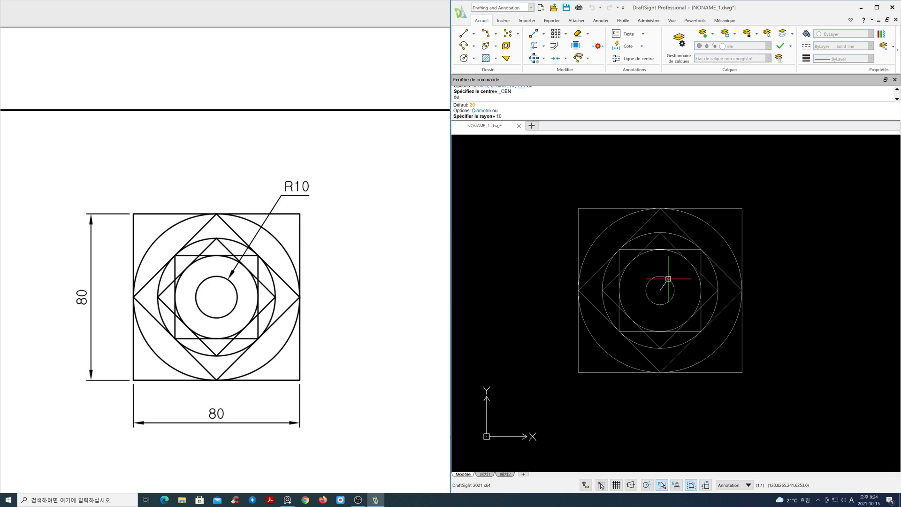
type("10")
key("Return")
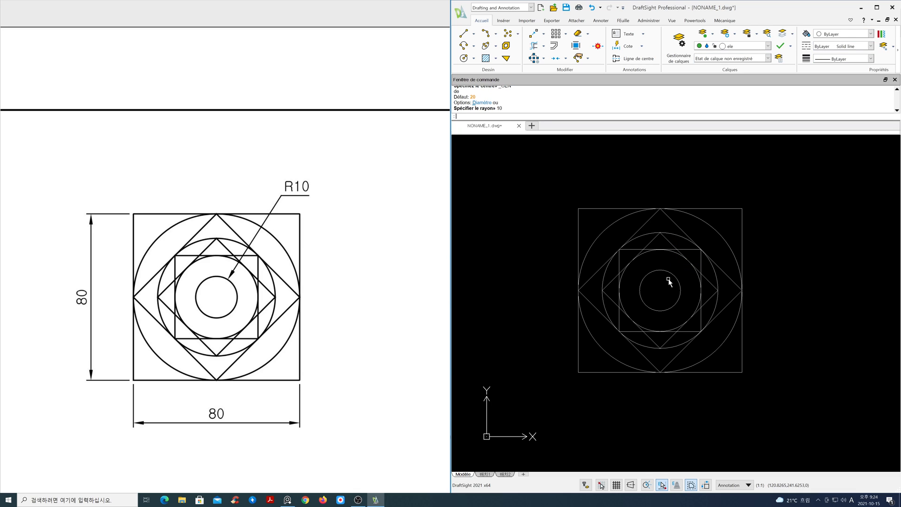
Step: Examine the dimensions of the stepped reference profile with R6 and R10 circles, and zoom the drawing out to its limits
scroll(339, 273, "down", 3, "ctrl")
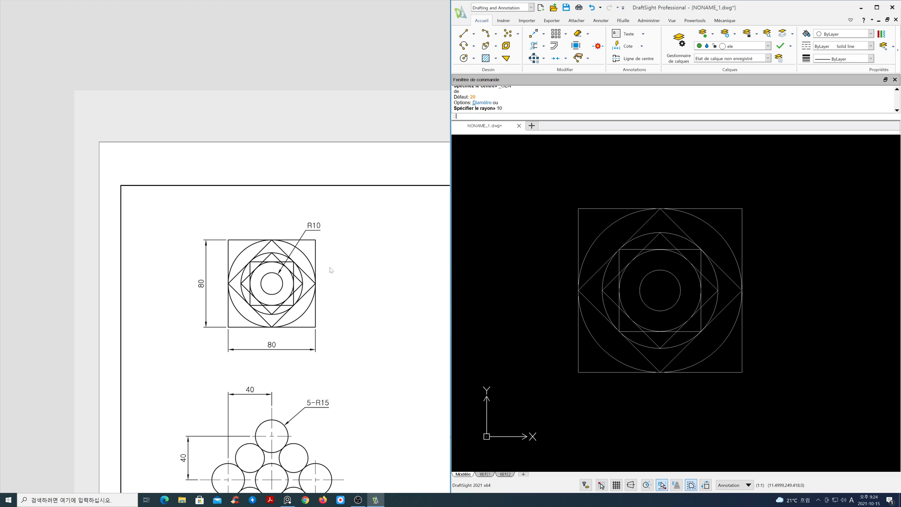
scroll(367, 250, "down", 3, "ctrl")
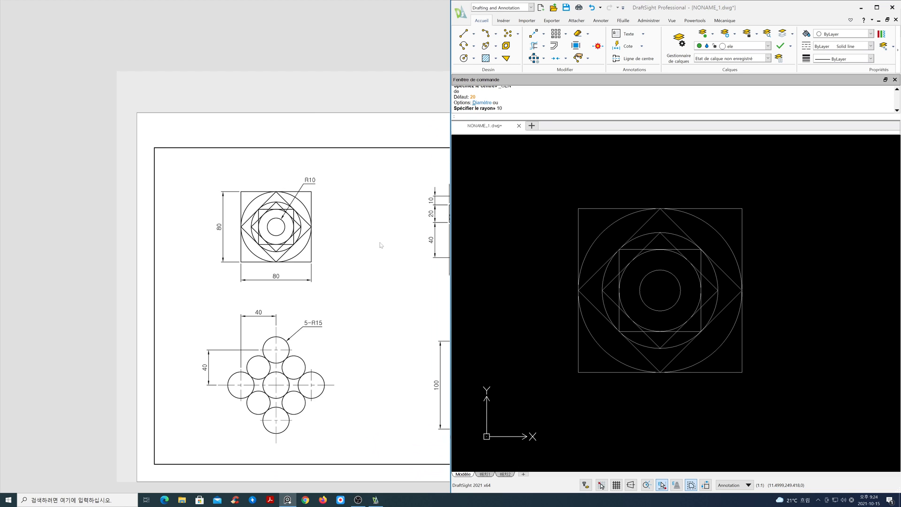
scroll(220, 228, "up", 3, "ctrl")
scroll(268, 199, "up", 4, "ctrl")
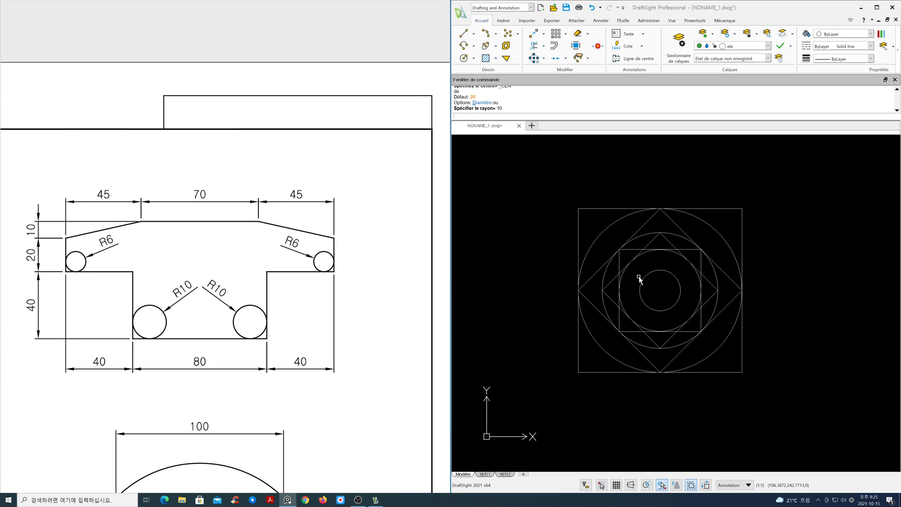
left_click(790, 311)
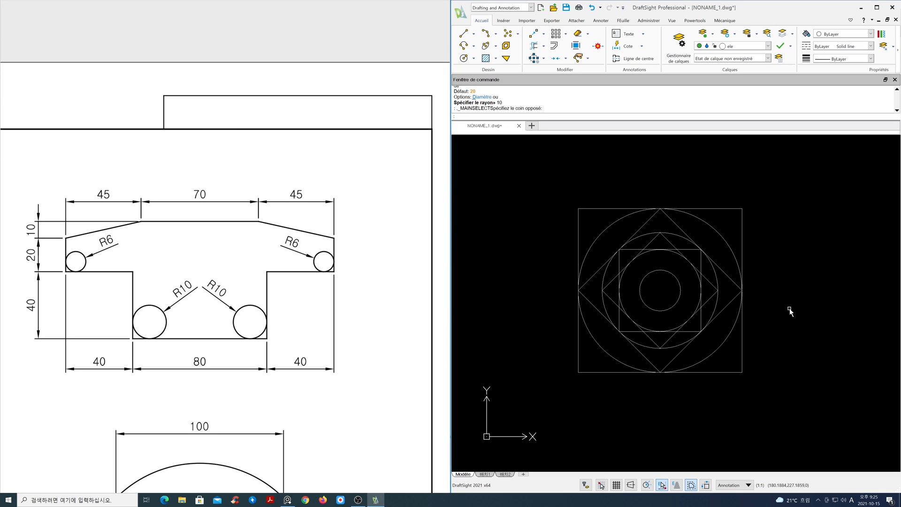
type("z")
key("Return")
type("le premier coin»")
key("Return")
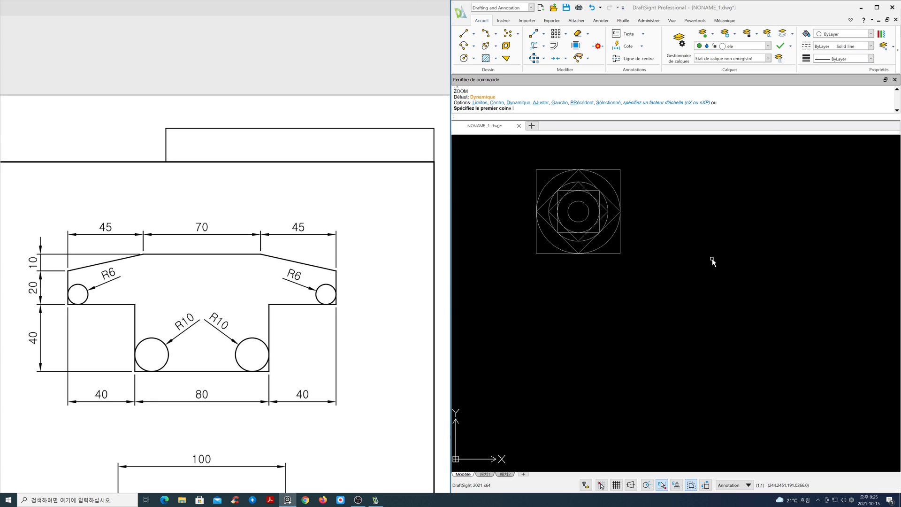
left_click(714, 260)
key("Escape")
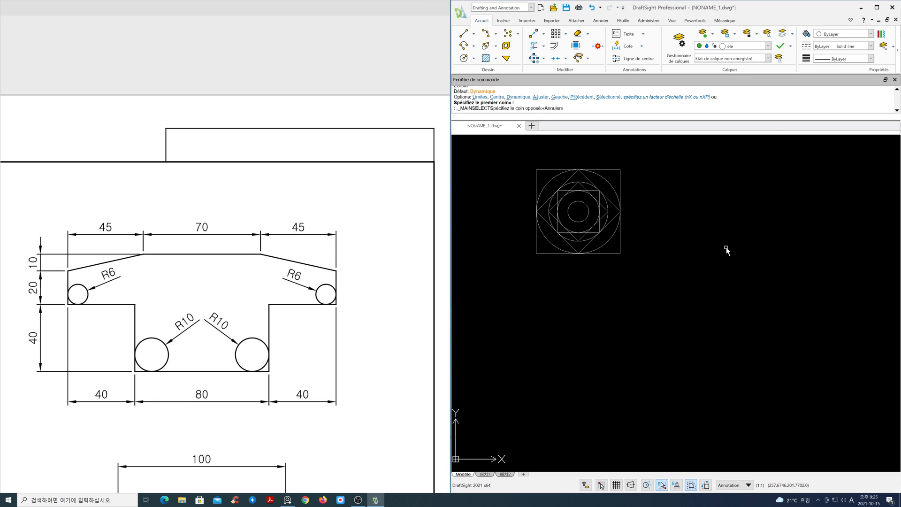
Step: Start the stepped profile to the right of the finished figure with a horizontal base line 80 long, using ortho mode
left_click(726, 249)
key("Return")
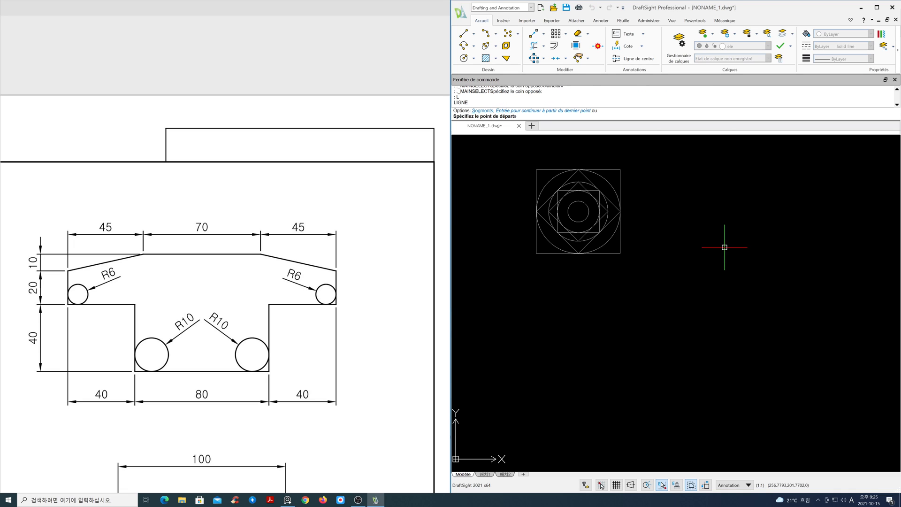
left_click(720, 253)
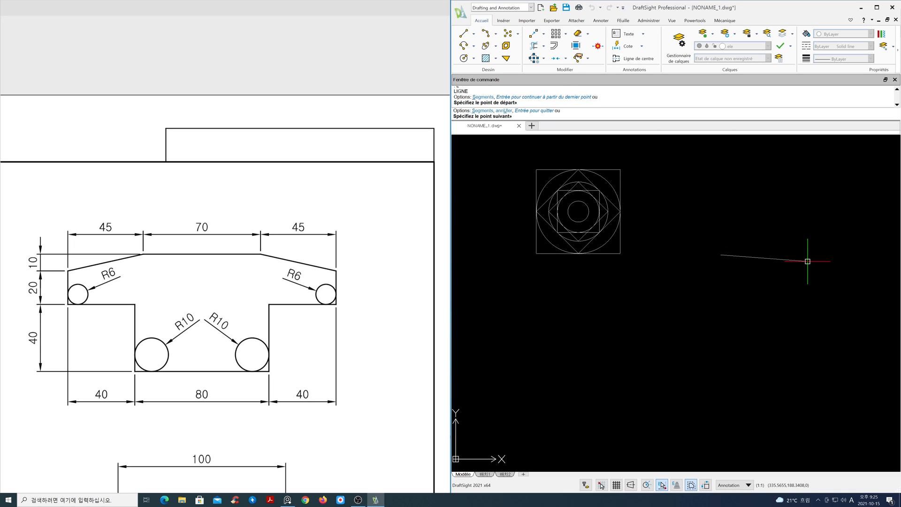
key("F8")
key("Return")
mouse_move(801, 245)
middle_mouse_down()
mouse_move(720, 344)
mouse_move(693, 361)
mouse_move(716, 334)
middle_mouse_up()
scroll(693, 360, "up", 2)
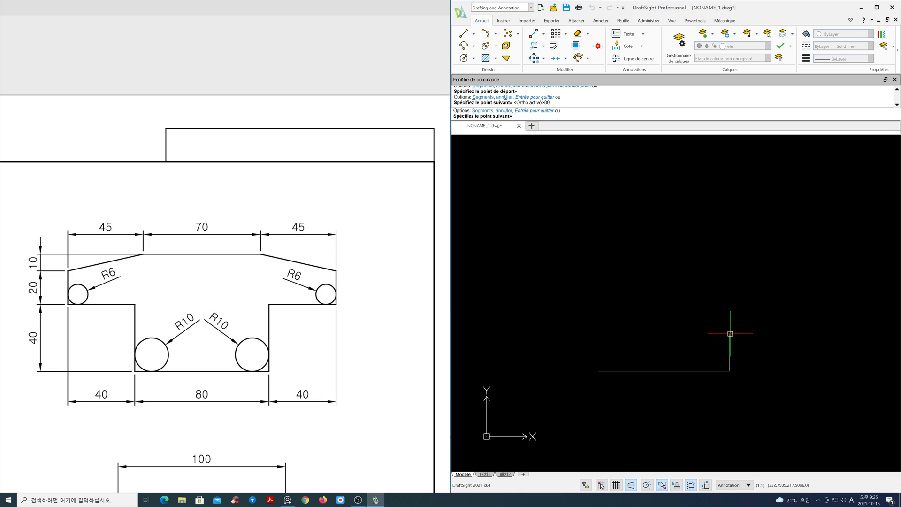
Step: Continue the profile from the base line's right end with segments 40 up, 40 to the right and 20 up
type("40")
key("Return")
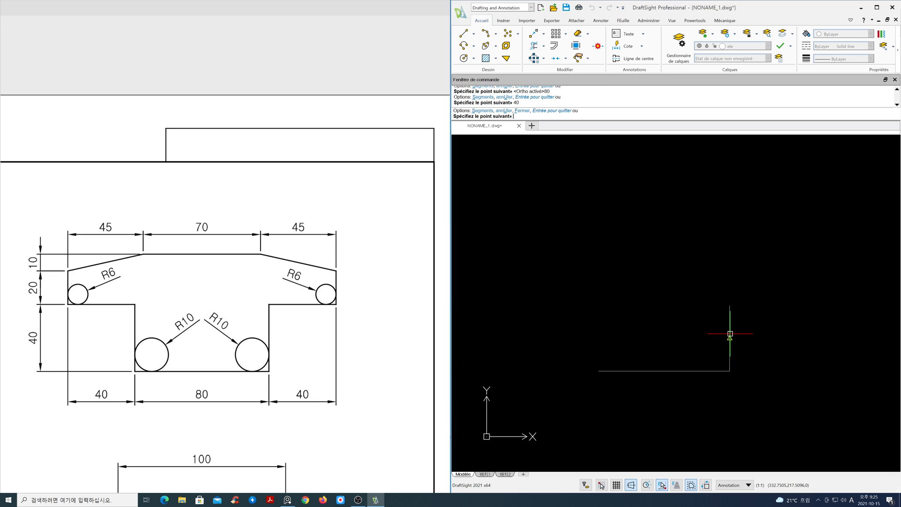
type("40")
key("Return")
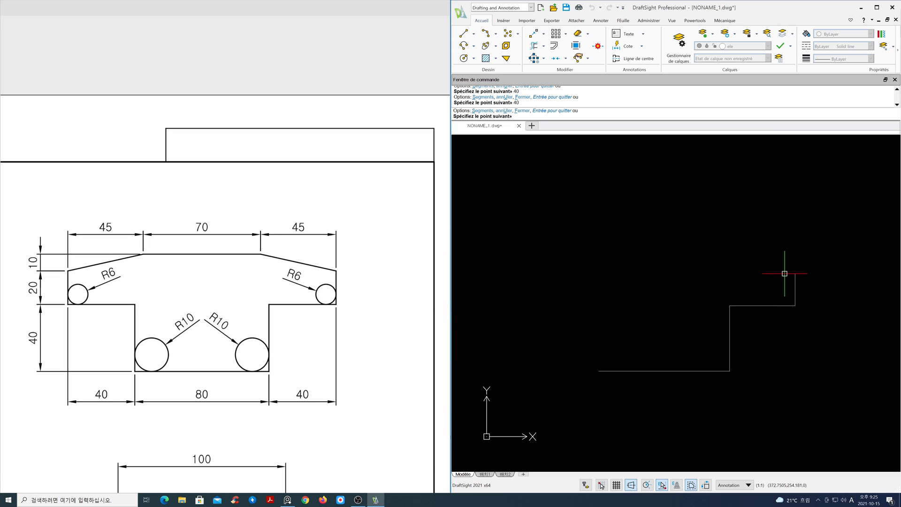
type("20")
key("Return")
Step: Add the right sloped segment with relative offset @-45,10 and a horizontal top edge 70 long running left
key("F8")
type("@-45,10")
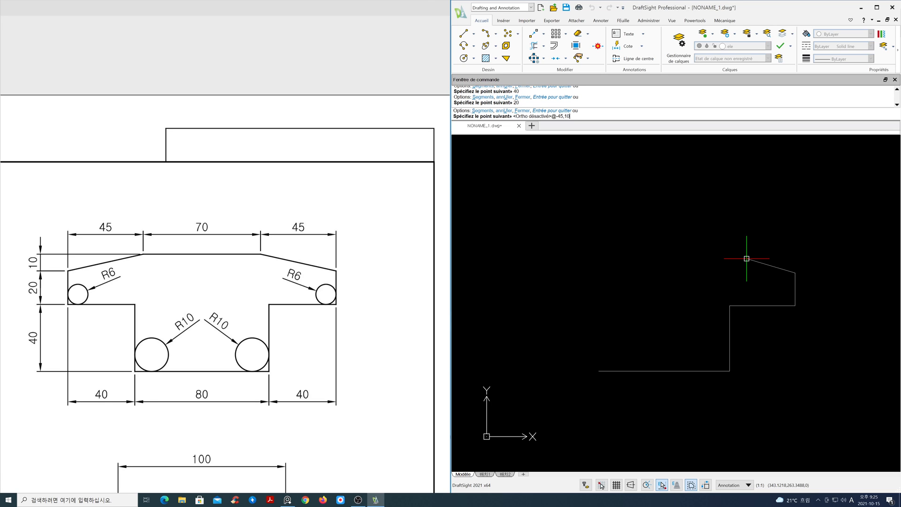
key("Return")
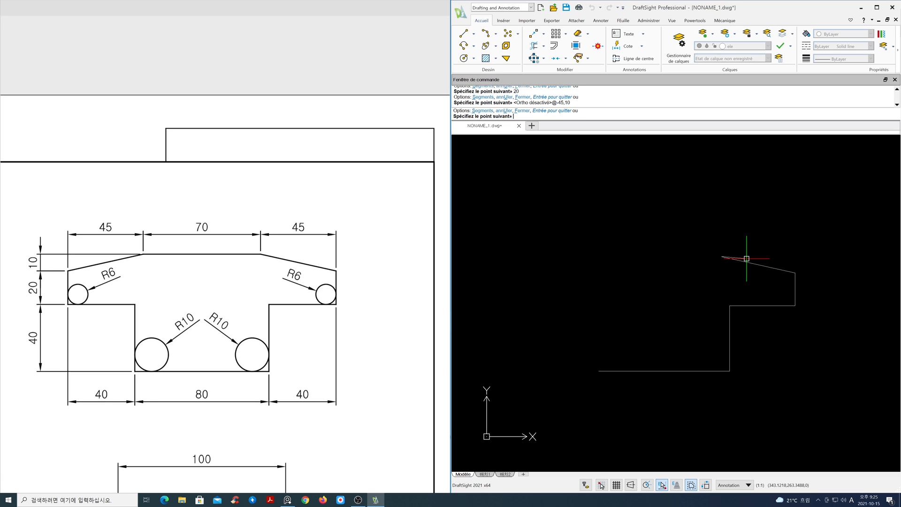
key("F8")
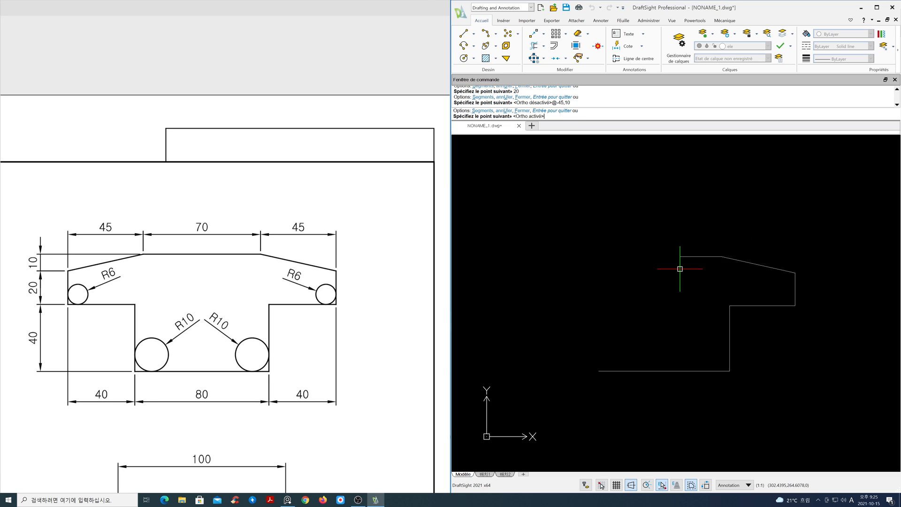
type("70")
key("Return")
Step: Add the left sloped segment with relative offset @-45,-10, followed by a vertical segment 20 long going down with ortho mode on
key("F8")
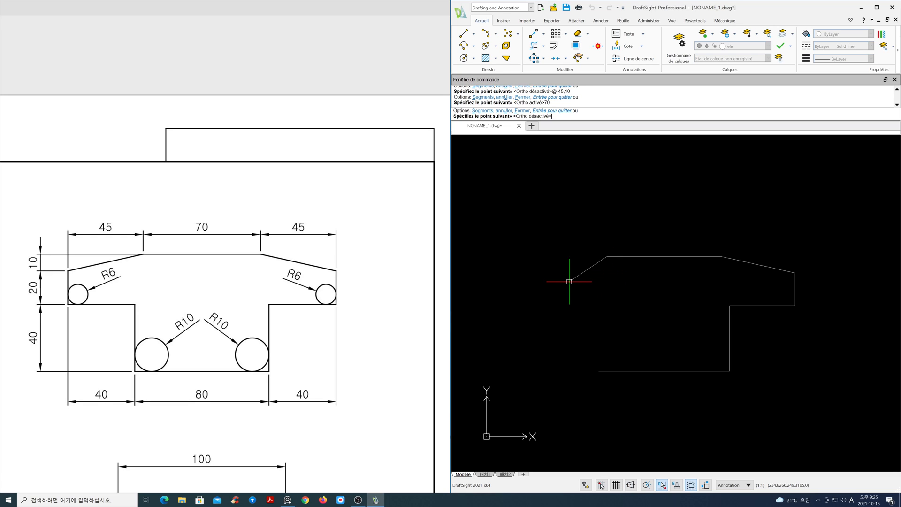
type("@-45,-10")
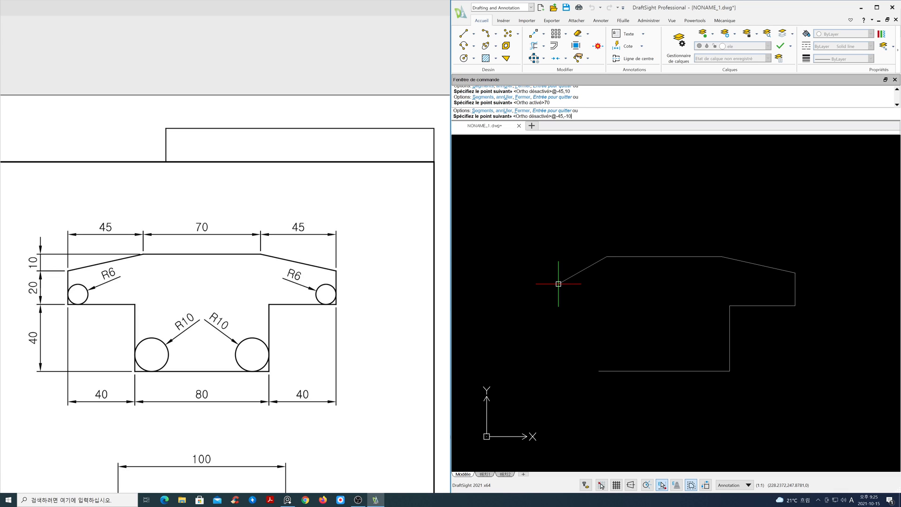
key("Return")
key("F8")
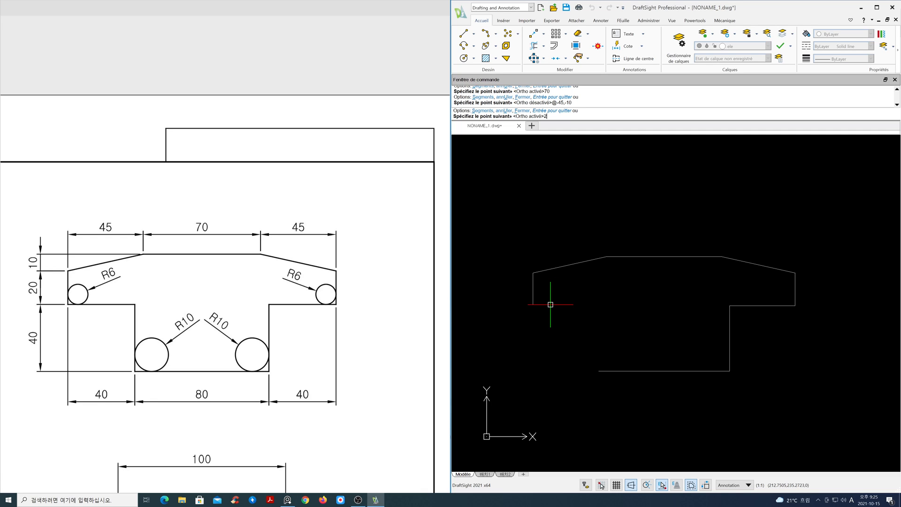
key("Return")
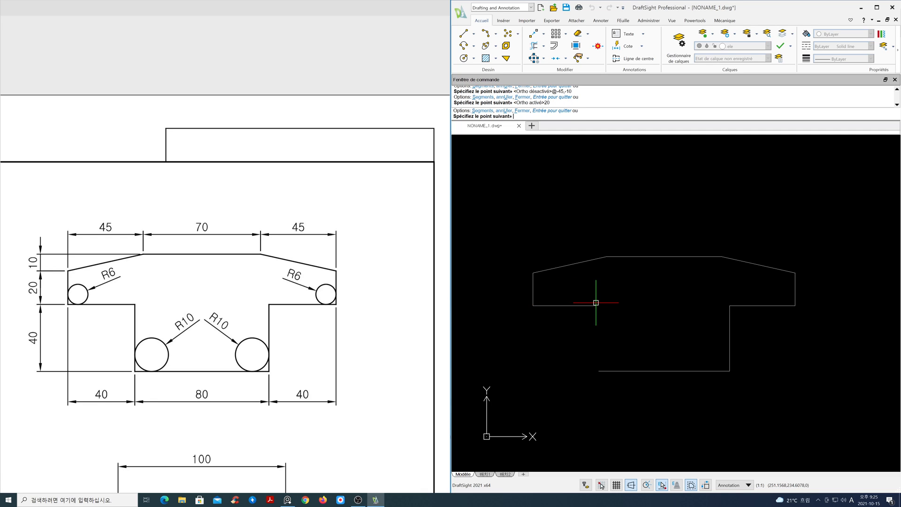
Step: Run a horizontal segment 40 long to the right and close the profile down to the base line's left end
type("40")
key("Return")
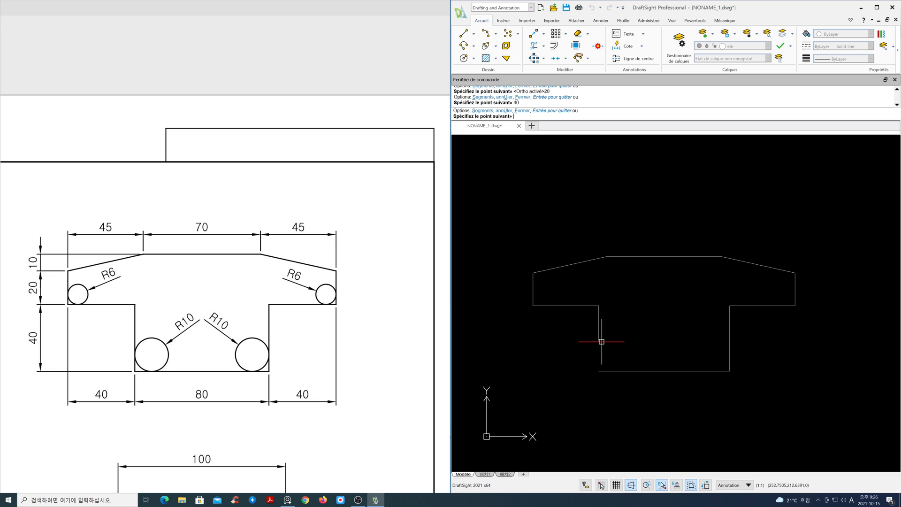
type("f")
key("Return")
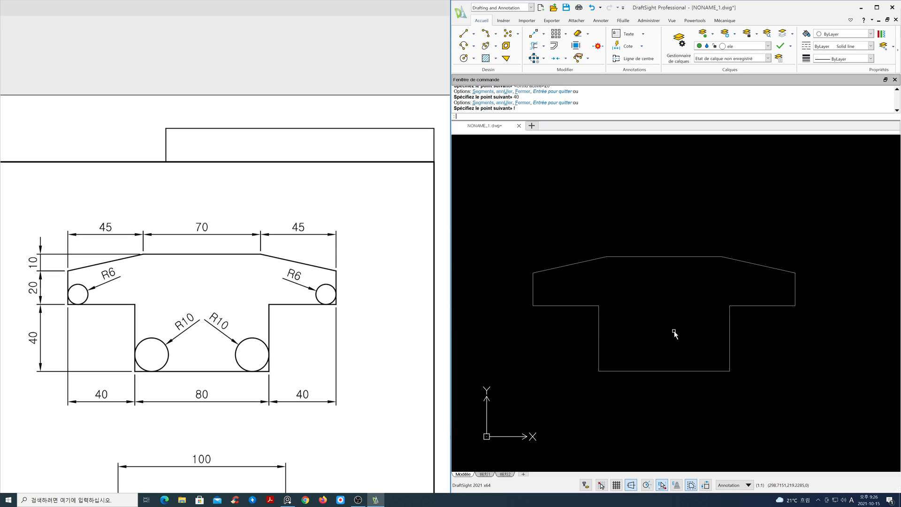
Step: Draw a radius 10 circle tangent to the base line and the lower right vertical edge of the stepped profile
type("c")
key("Return")
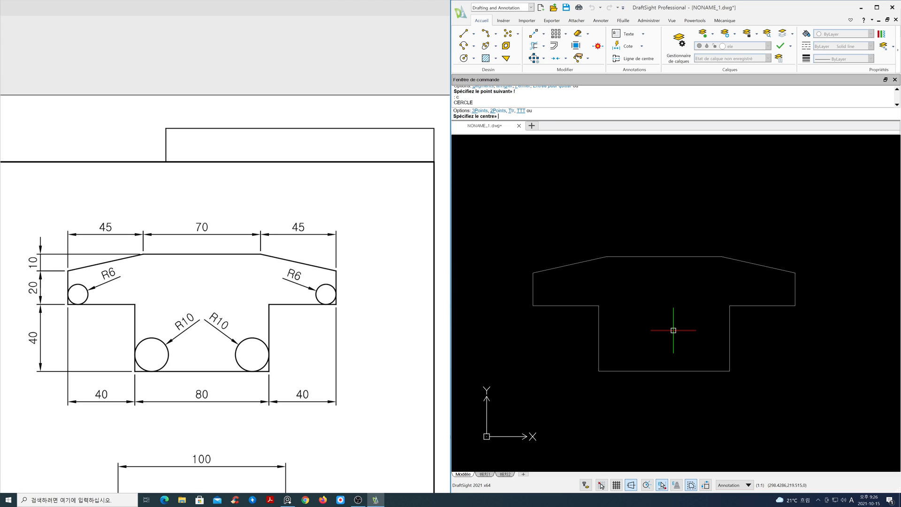
type("t")
key("Return")
left_click(730, 348)
left_click(697, 370)
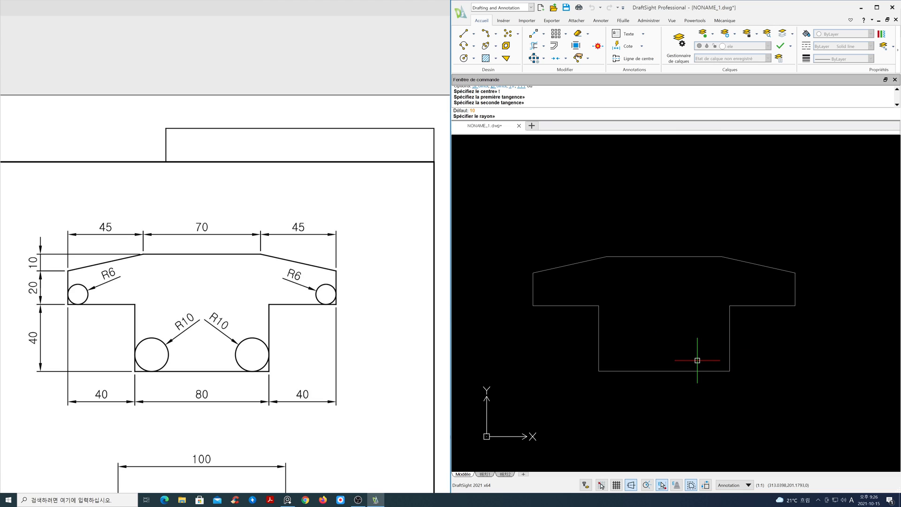
type("10")
key("Return")
Step: Draw a second radius 10 circle tangent to the base line and the lower left vertical edge
key("Return")
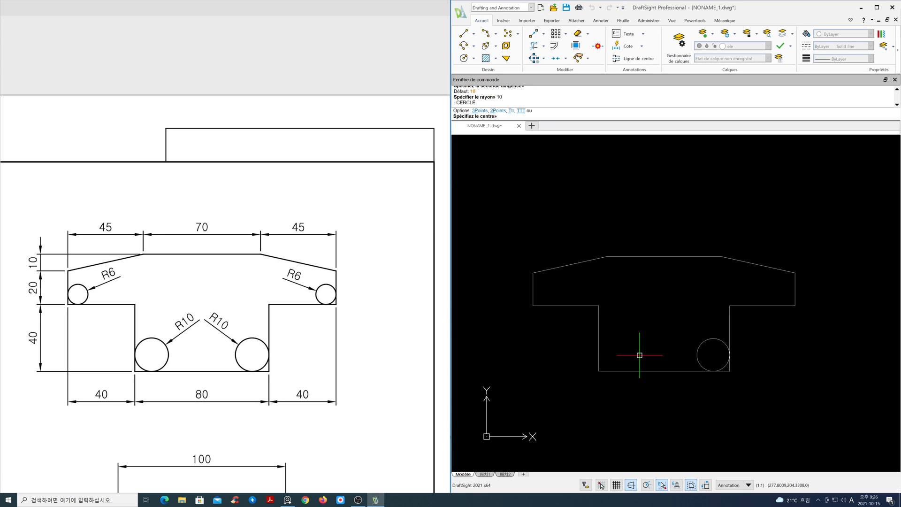
type("t")
key("Return")
left_click(639, 371)
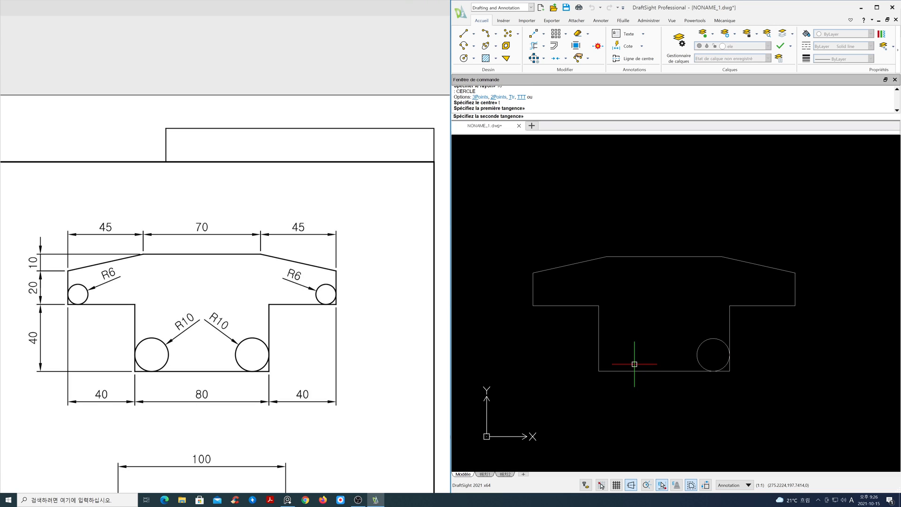
left_click(598, 337)
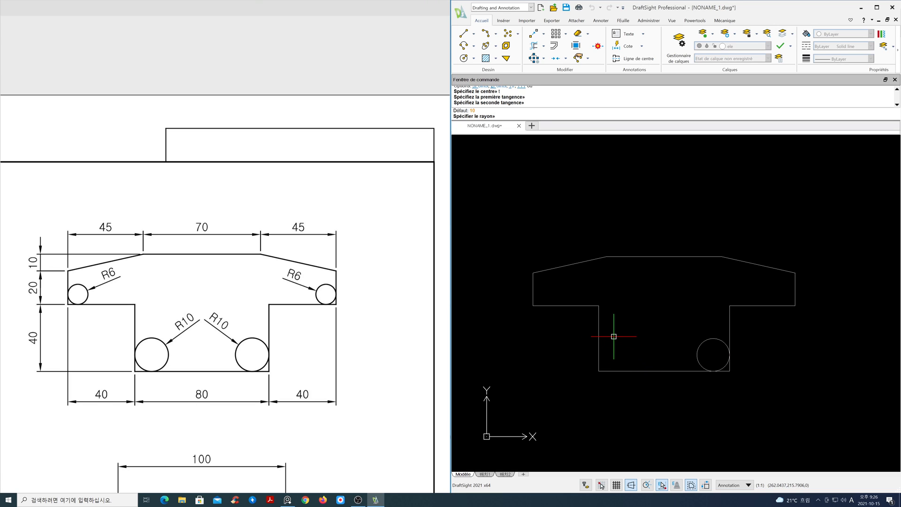
key("Return")
Step: Try a radius 5 circle tangent to the left arm's lower and outer edges, and undo it
key("Return")
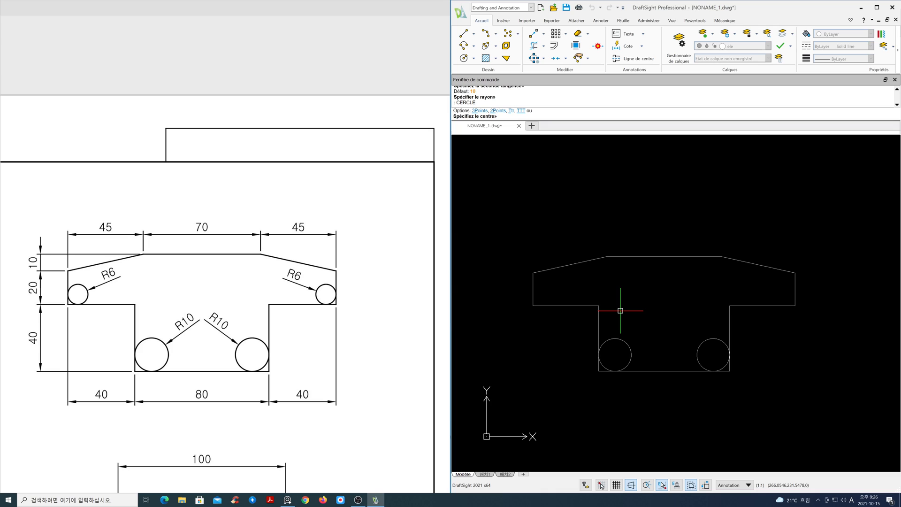
type("t")
key("Return")
left_click(554, 305)
left_click(535, 291)
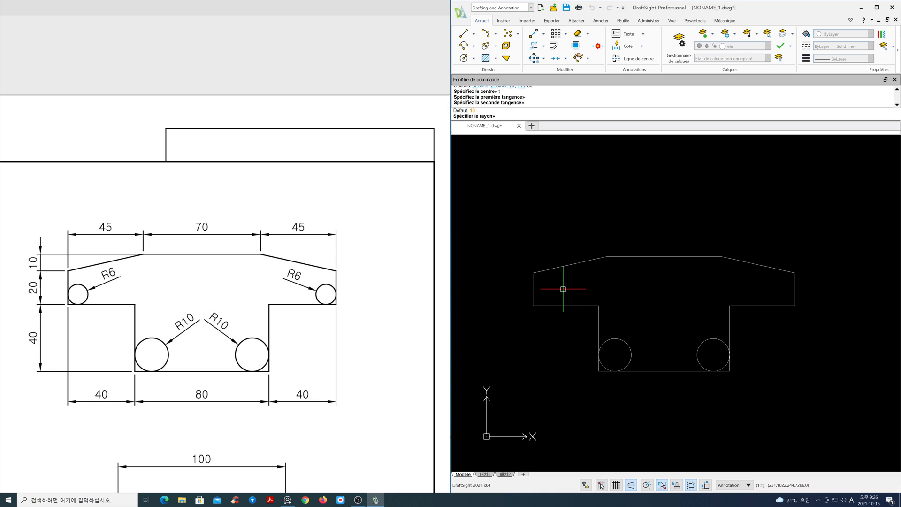
type("5")
key("Return")
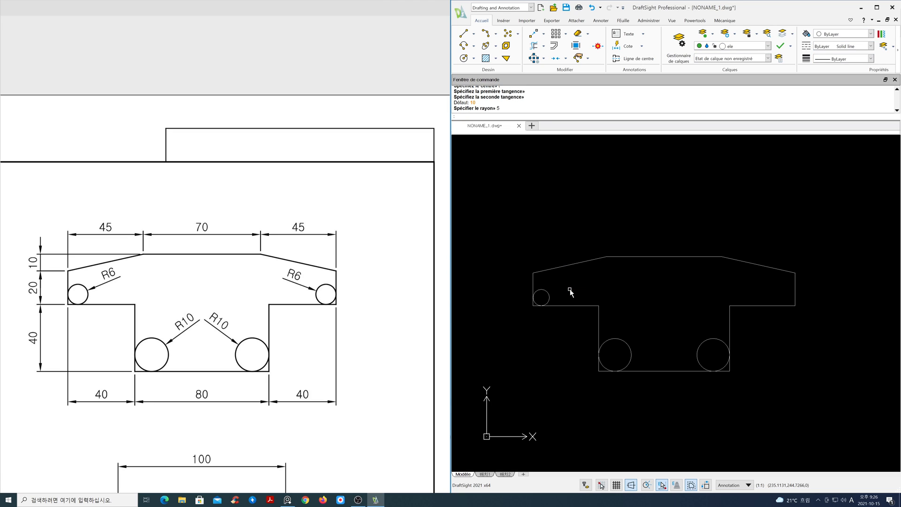
key("ctrl+z")
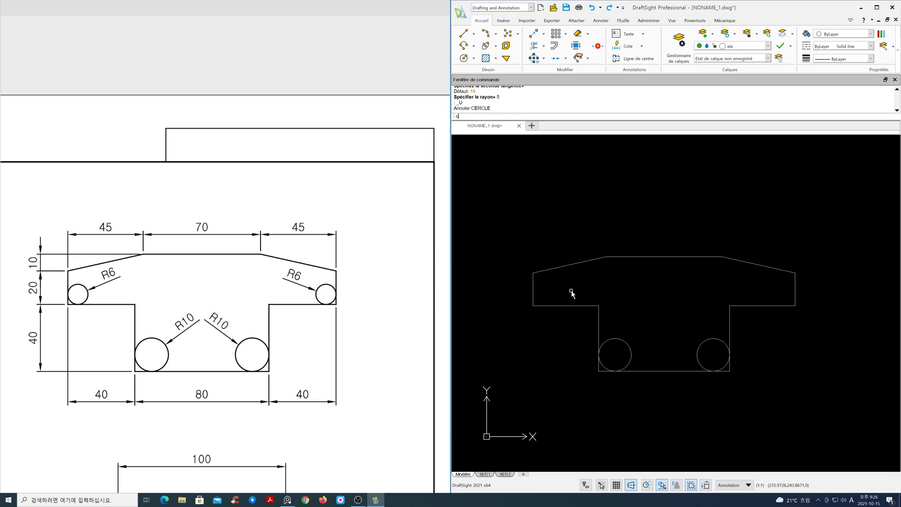
Step: Draw a radius 6 circle tangent to the left arm's horizontal lower edge and its outer vertical edge
type("c")
key("Return")
type("t")
key("Return")
left_click(566, 306)
left_click(533, 289)
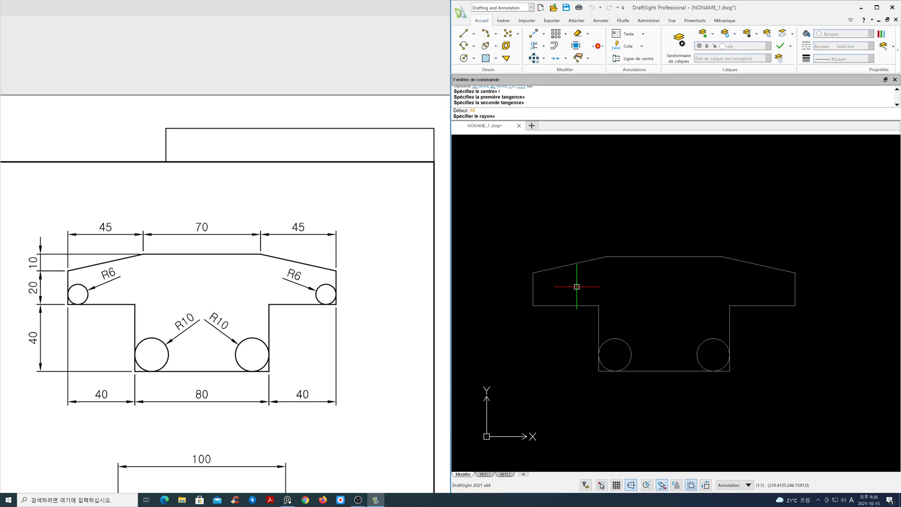
type("6")
key("Return")
Step: Draw a matching radius 6 circle tangent to the right arm's horizontal lower edge and its outer vertical edge
key("Return")
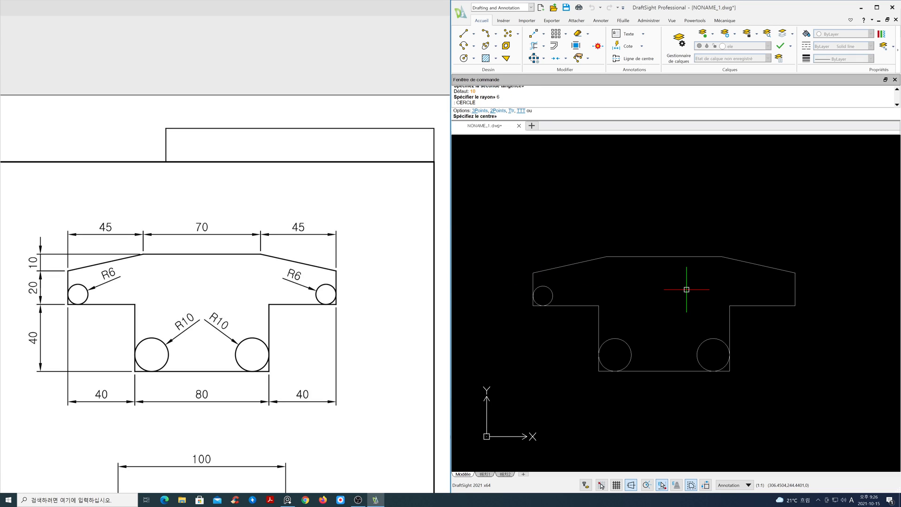
type("t")
key("Return")
left_click(766, 306)
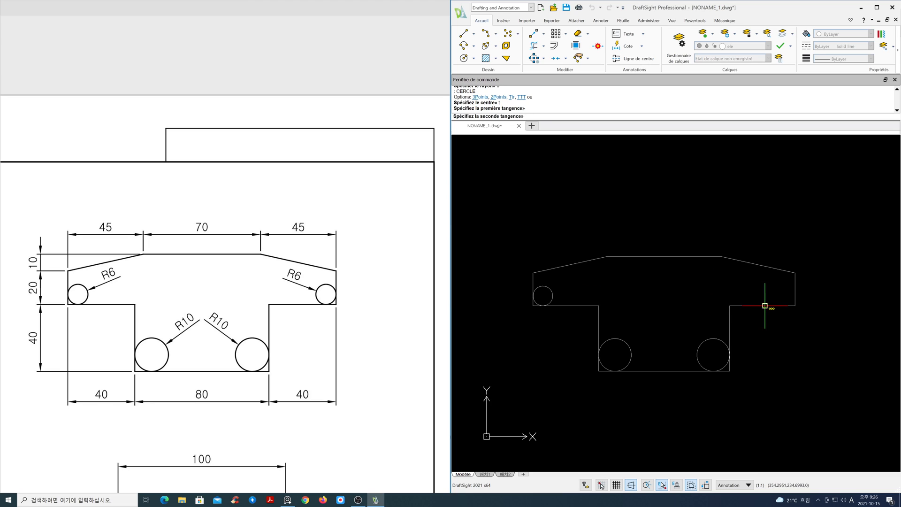
left_click(795, 287)
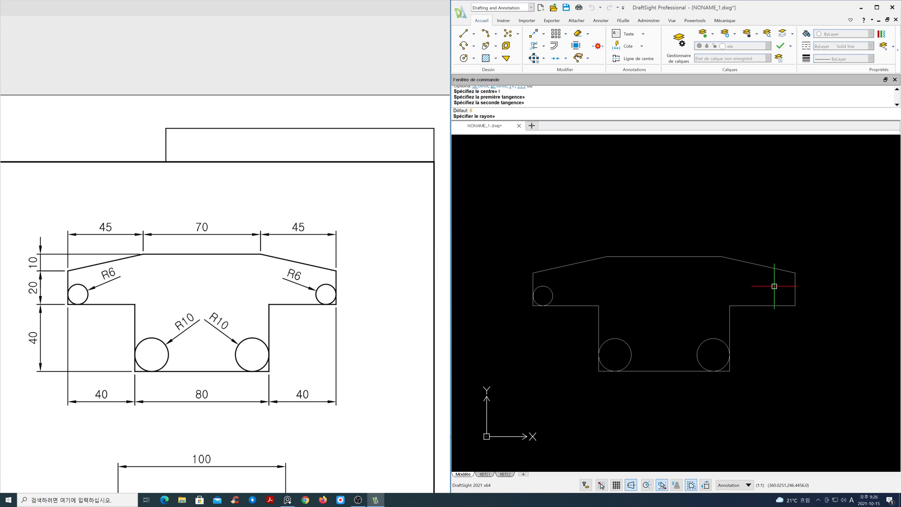
key("Return")
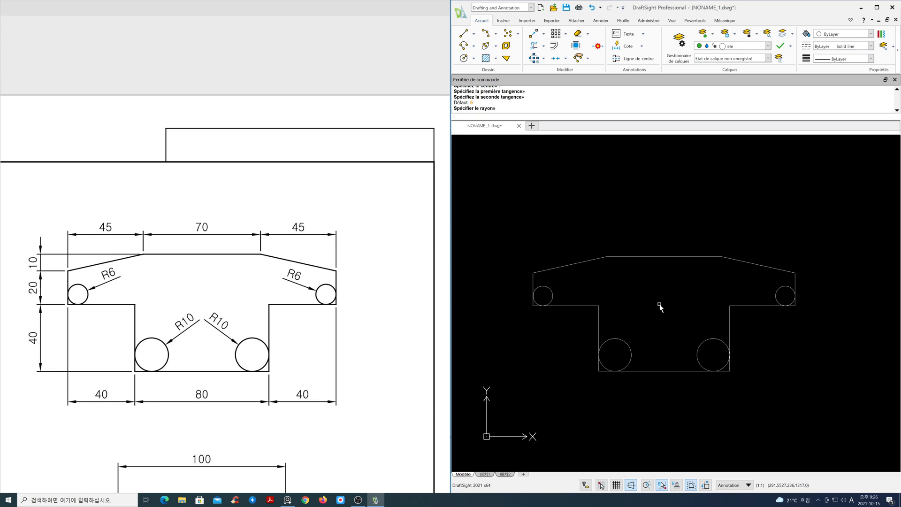
Step: Zoom the drawing out to its limits and examine the reference figure with the 100 by 100 square inside a circle
scroll(281, 312, "down", 4, "ctrl")
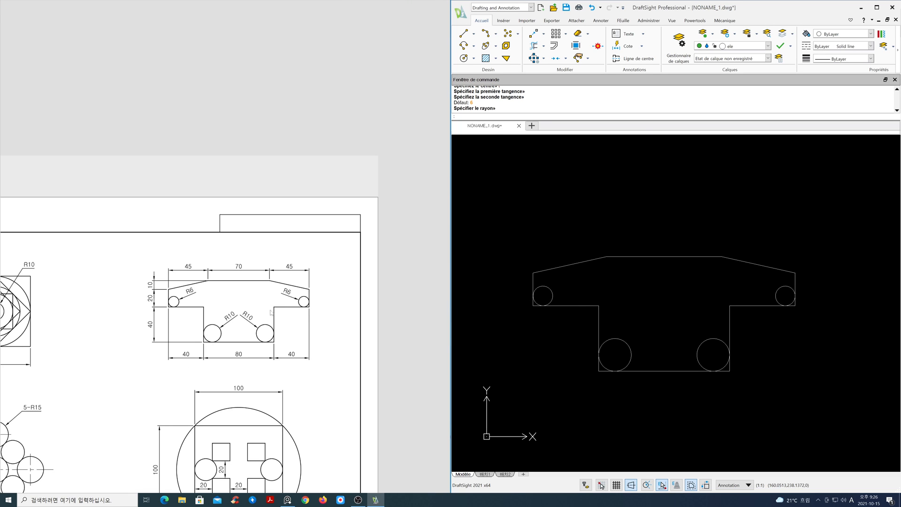
left_click_drag(340, 278, 330, 253)
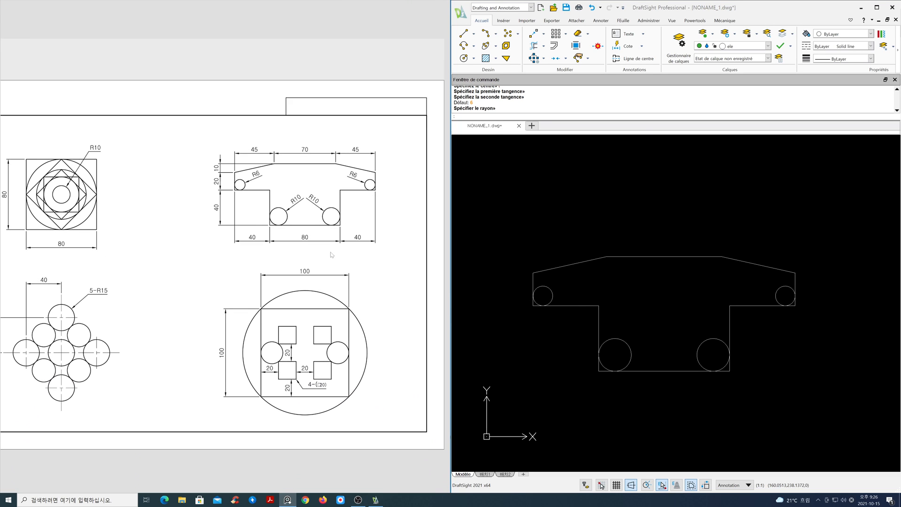
left_click_drag(375, 307, 404, 305)
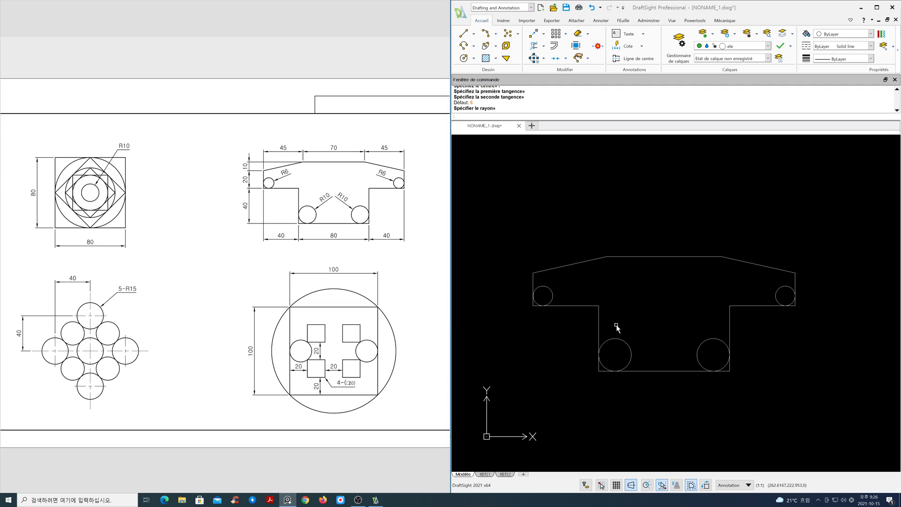
key("Escape")
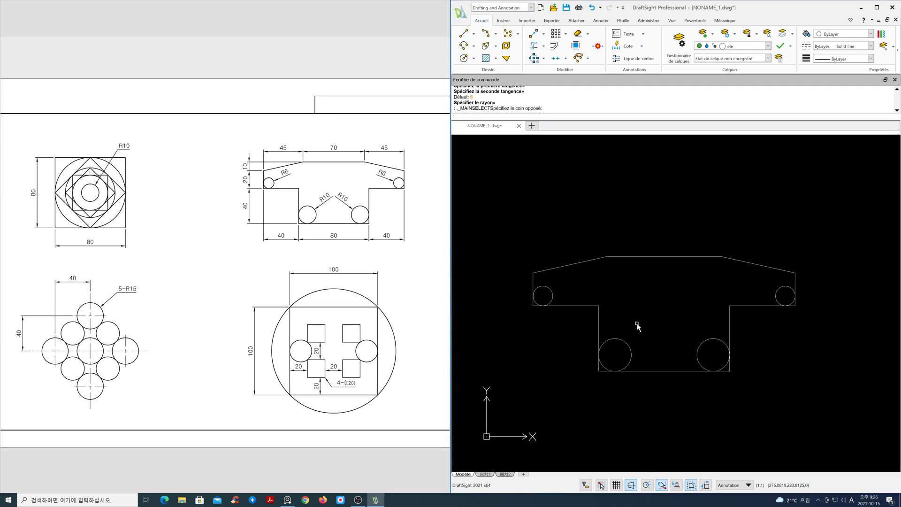
type("z")
key("Return")
type("l")
key("Return")
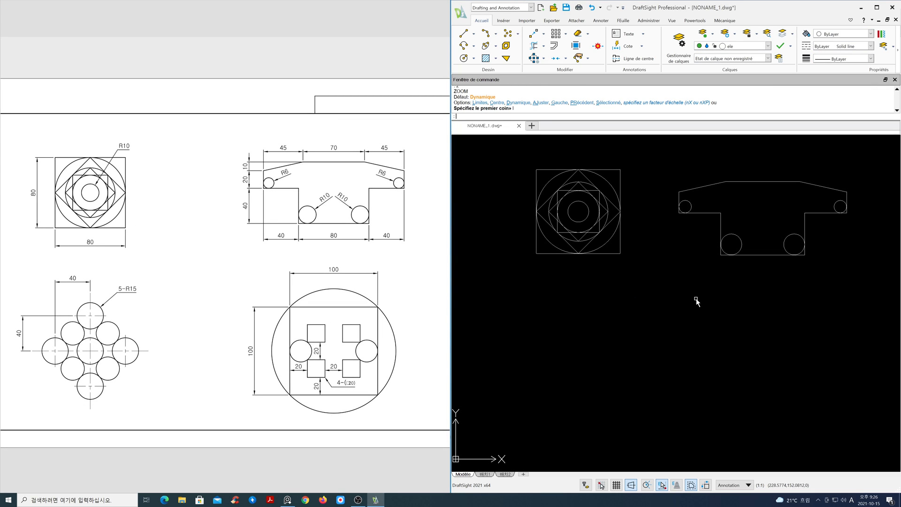
scroll(360, 374, "up", 5)
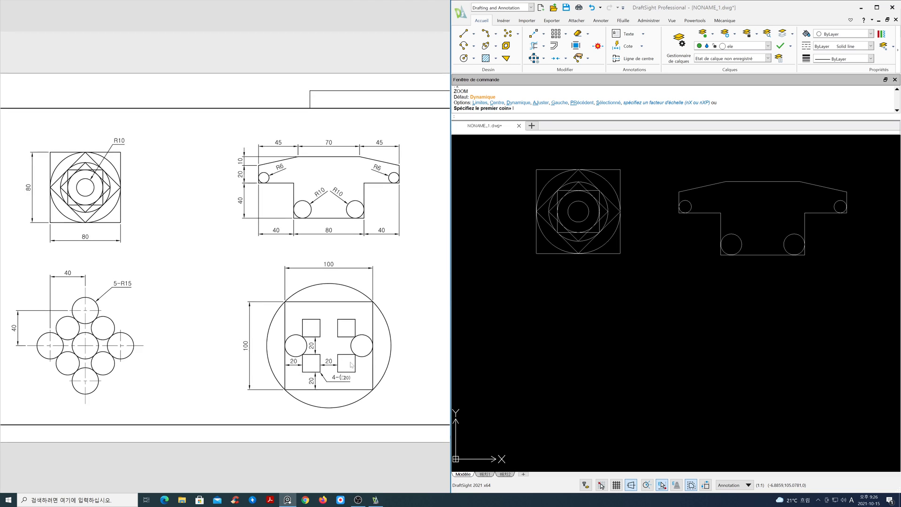
scroll(326, 342, "down", 3)
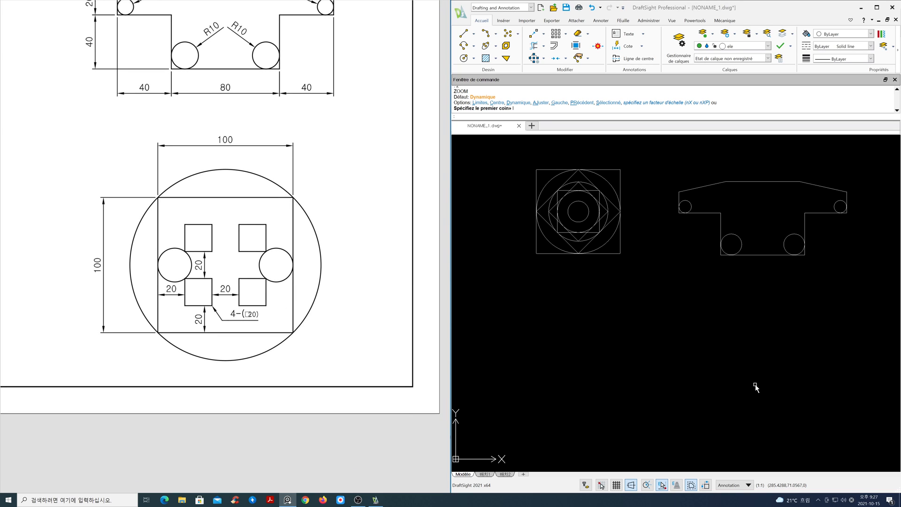
Step: Draw a 100 by 100 square below the stepped profile by entering its horizontal and vertical dimensions
left_click(722, 419)
left_click(722, 421)
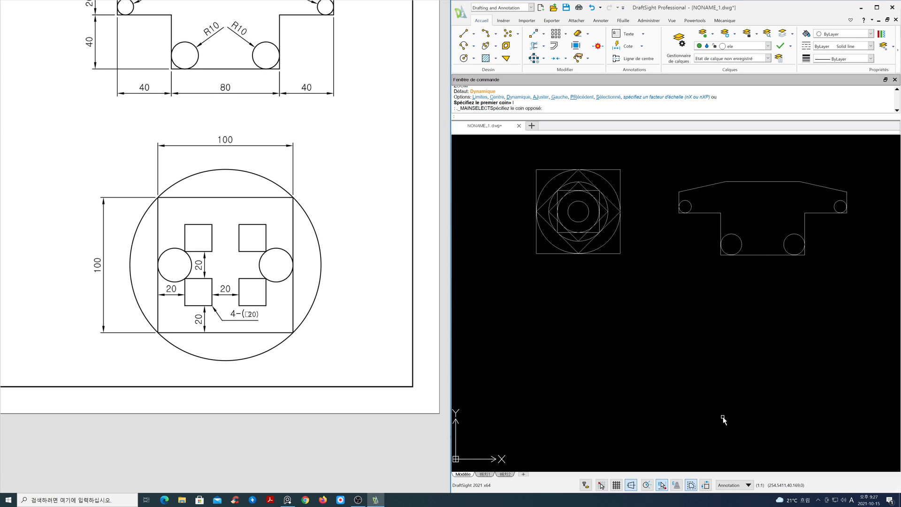
type("rec")
key("Return")
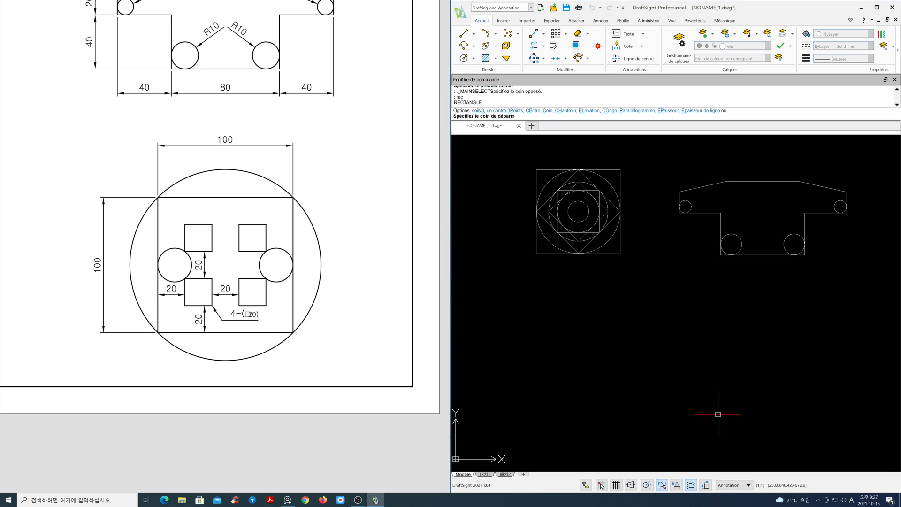
left_click(719, 401)
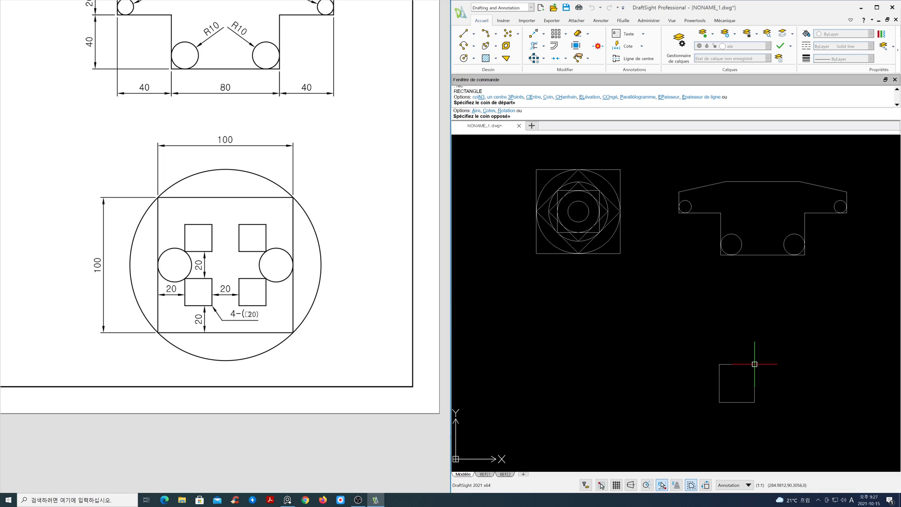
type("c")
key("Return")
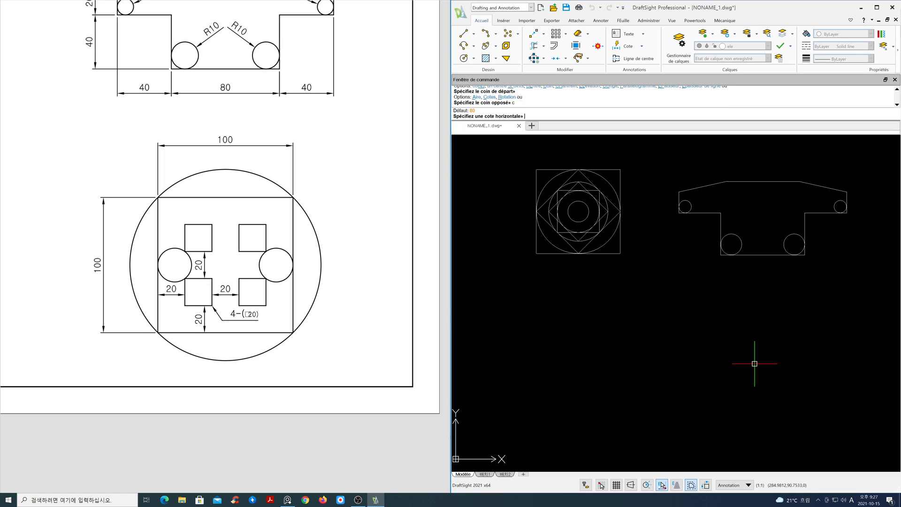
type("8")
type("00")
key("Return")
type("1")
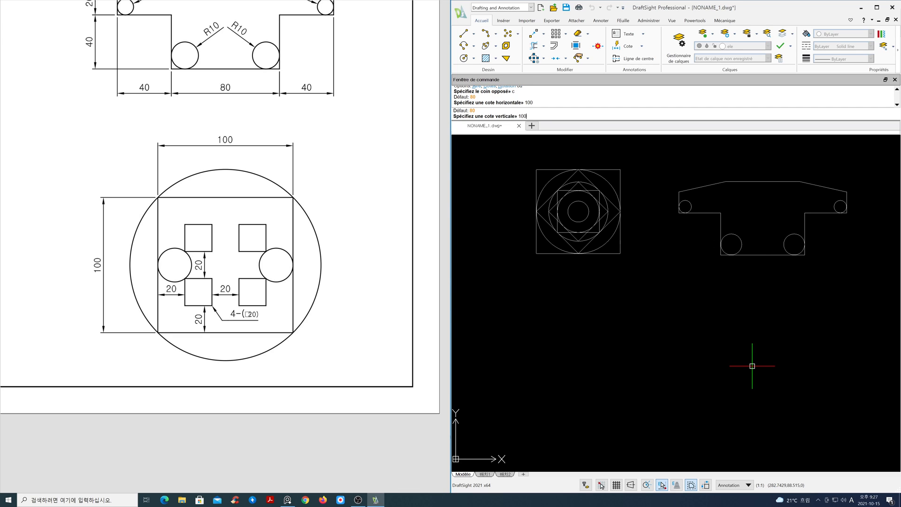
type("00")
key("Return")
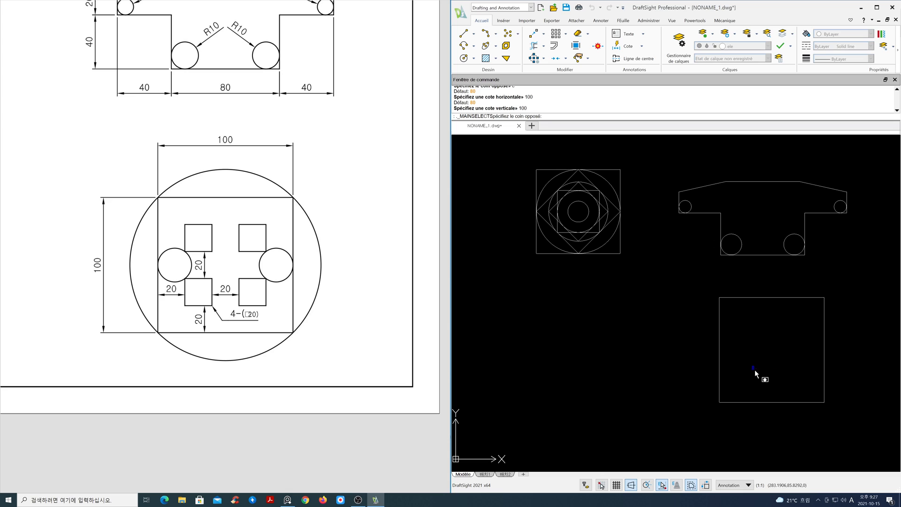
Step: Move the 100 by 100 square slightly down and to the left, with ortho mode off
left_click(760, 373)
type("m")
key("Return")
left_click(848, 423)
left_click(698, 278)
key("Return")
left_click(776, 347)
key("F8")
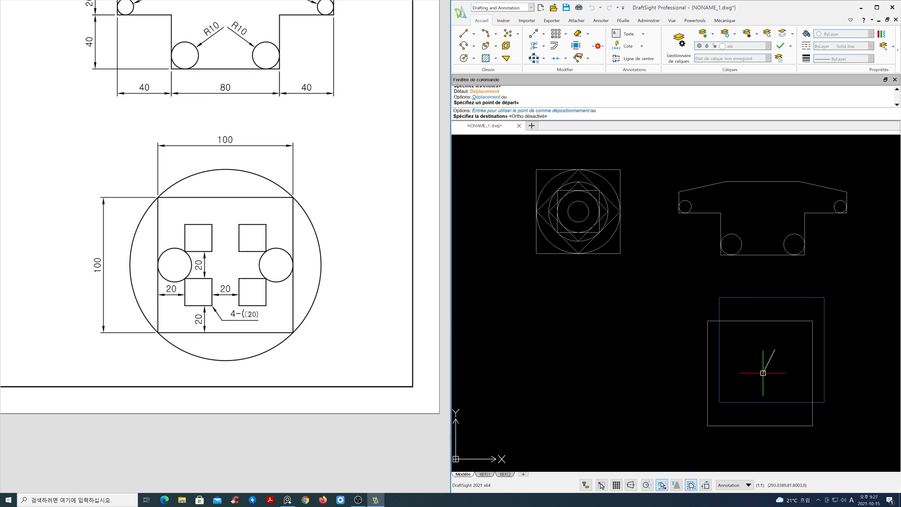
left_click(767, 374)
middle_click_drag(775, 371, 687, 287)
scroll(682, 309, "up", 2)
left_click_drag(296, 292, 294, 309)
mouse_move(626, 316)
middle_mouse_down()
mouse_move(645, 343)
mouse_move(660, 312)
middle_mouse_up()
scroll(654, 333, "down", 1)
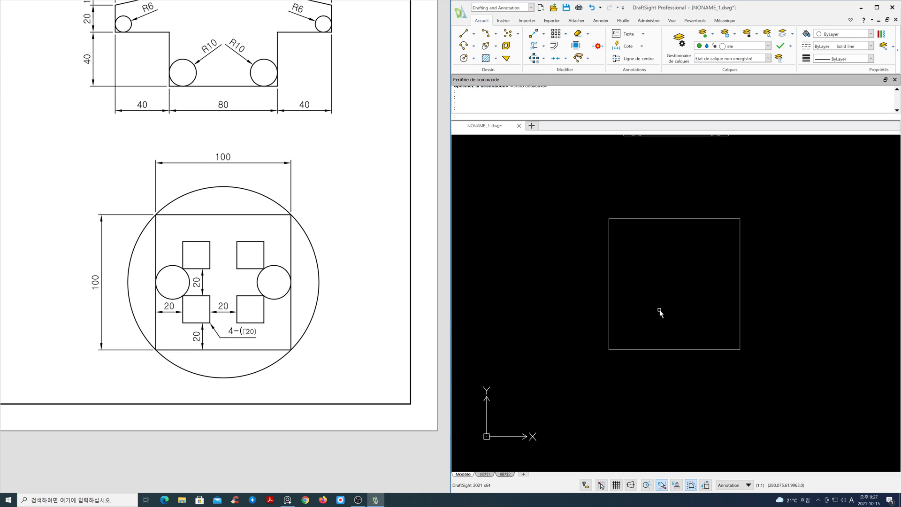
Step: Draw a circle centred on the 100 by 100 square's geometric centre and passing through its upper-right corner
key("Return")
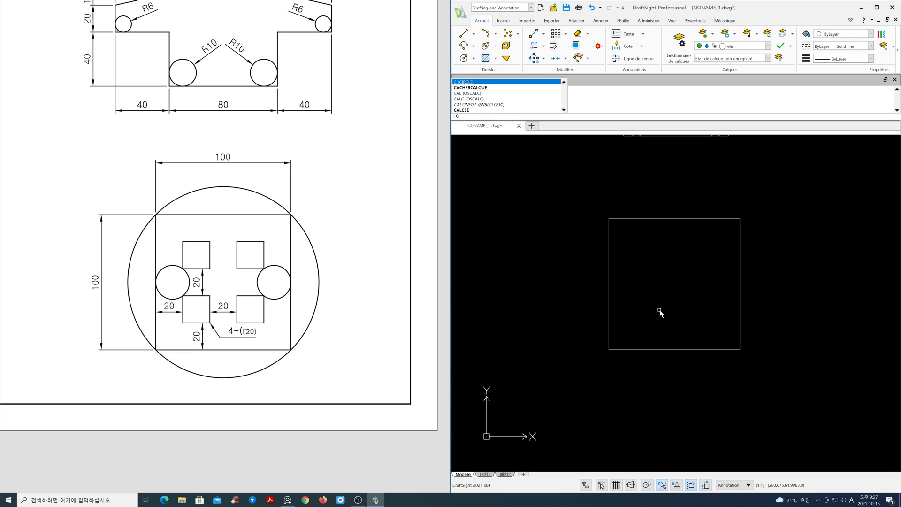
right_click(659, 310, "shift")
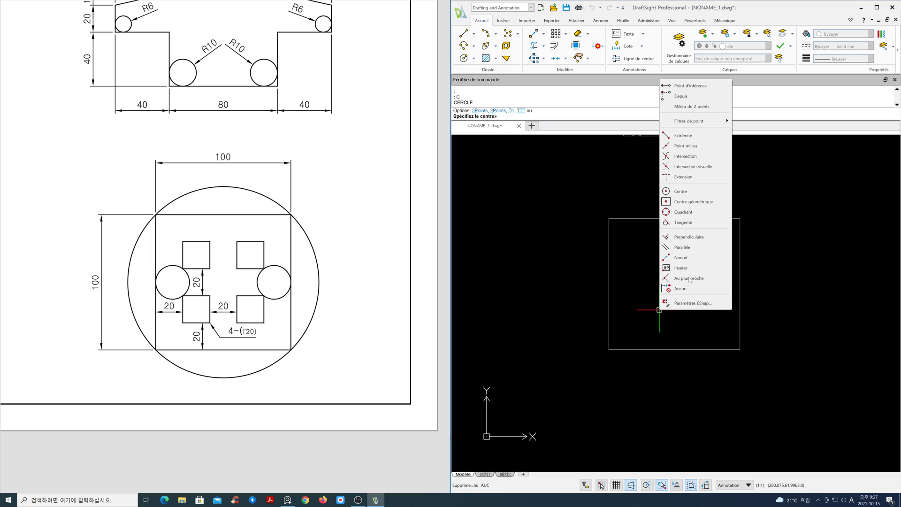
left_click(697, 202)
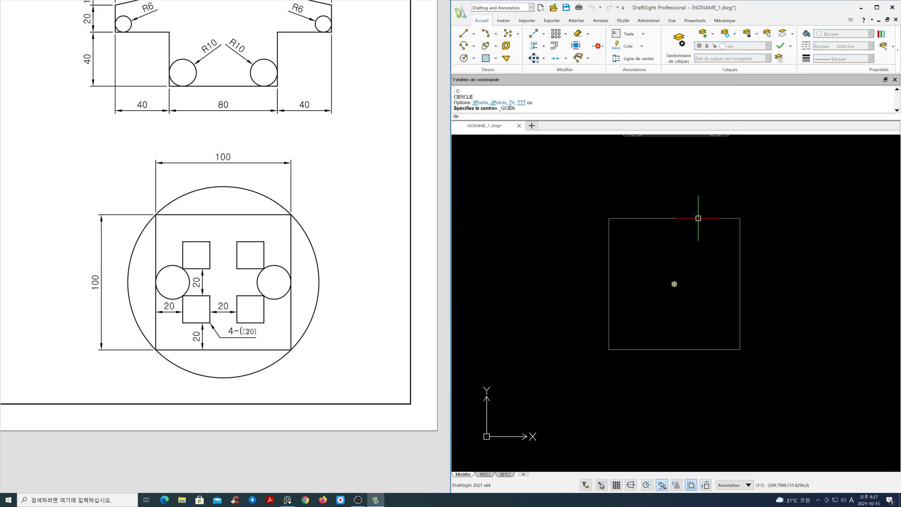
left_click(698, 217)
left_click(739, 216)
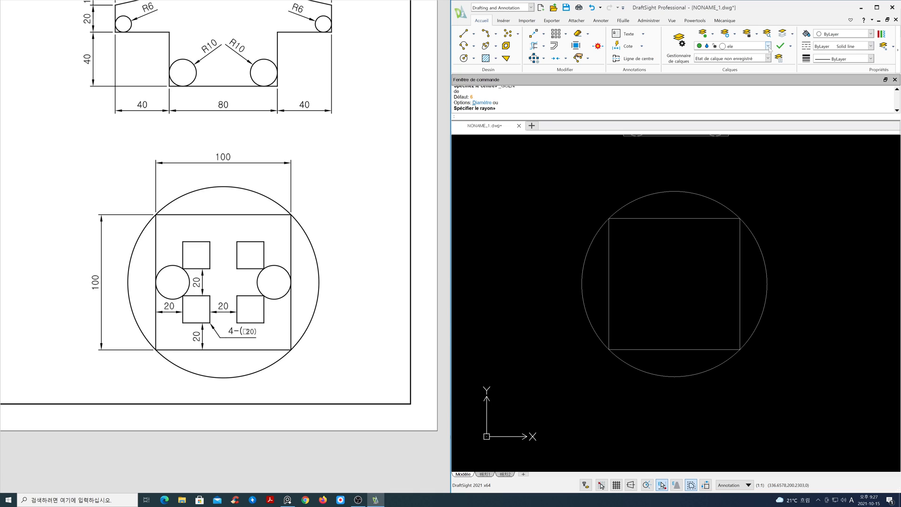
Step: Offset the 100 by 100 square 20 inward as a guide on the cen layer, with the offset's destination set to the active layer
left_click(767, 46)
left_click(750, 63)
type("o")
key("Return")
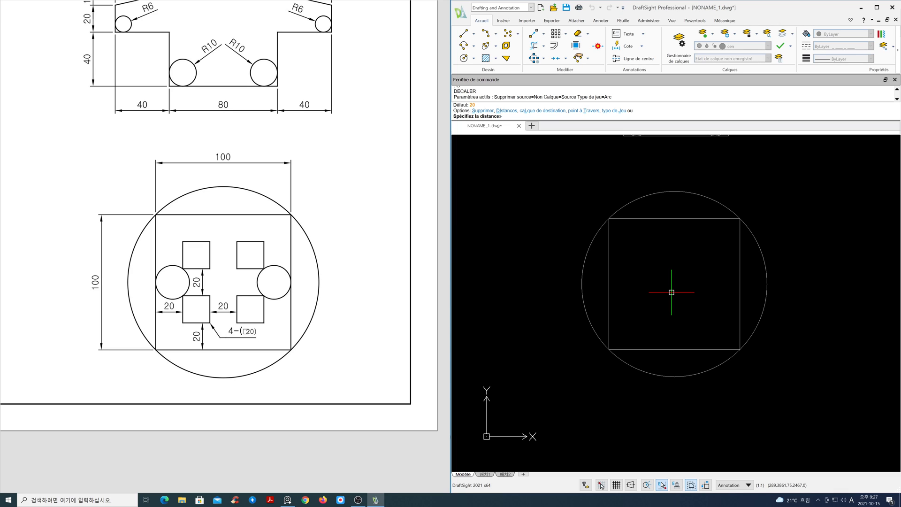
type("l")
key("Return")
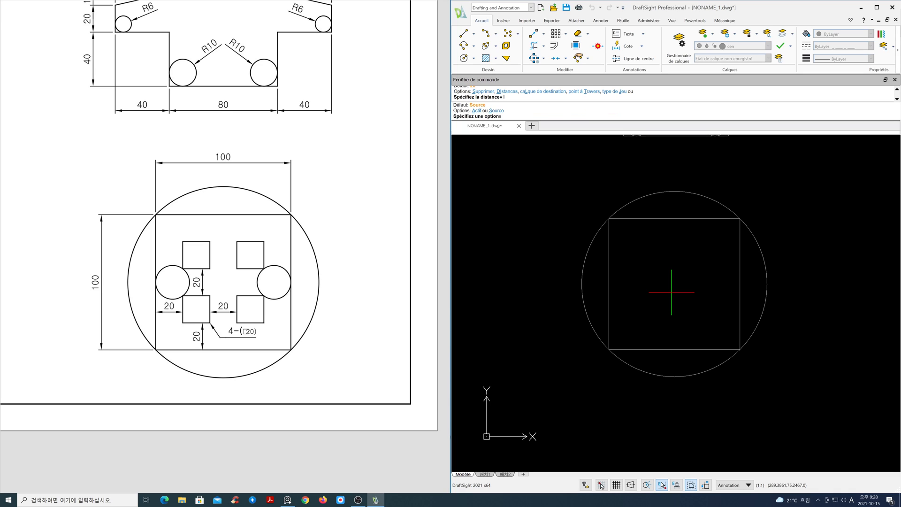
type("a")
key("Return")
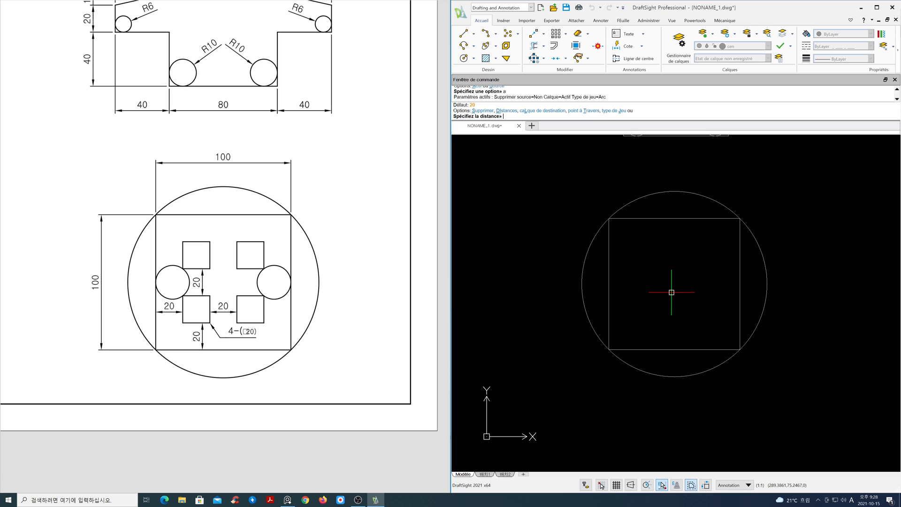
type("20")
key("Return")
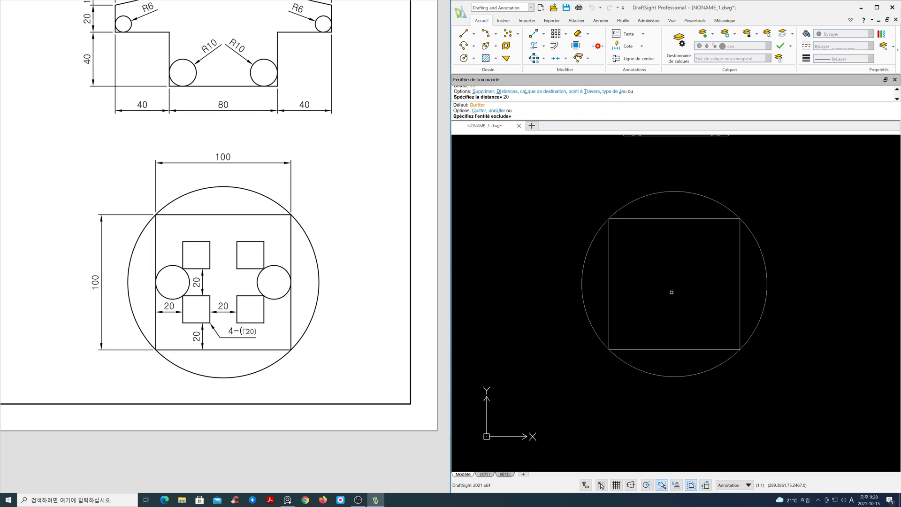
left_click(609, 280)
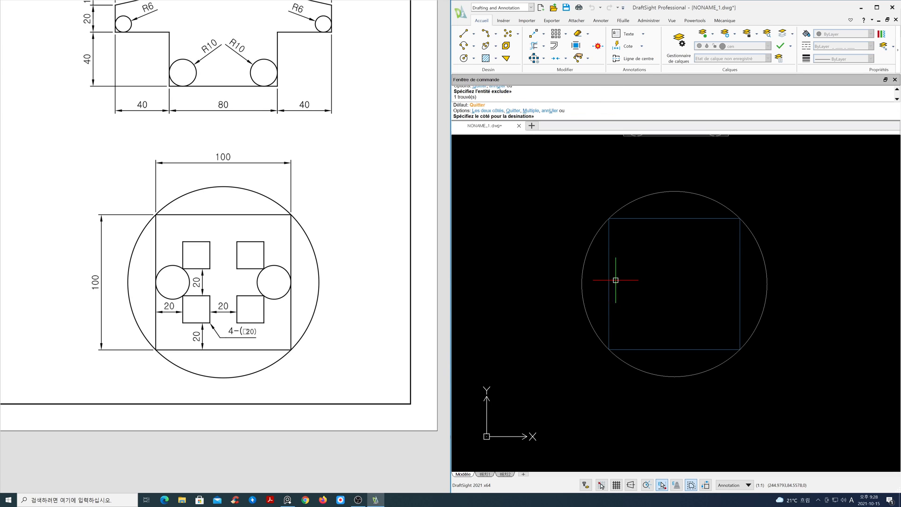
left_click(656, 281)
key("Return")
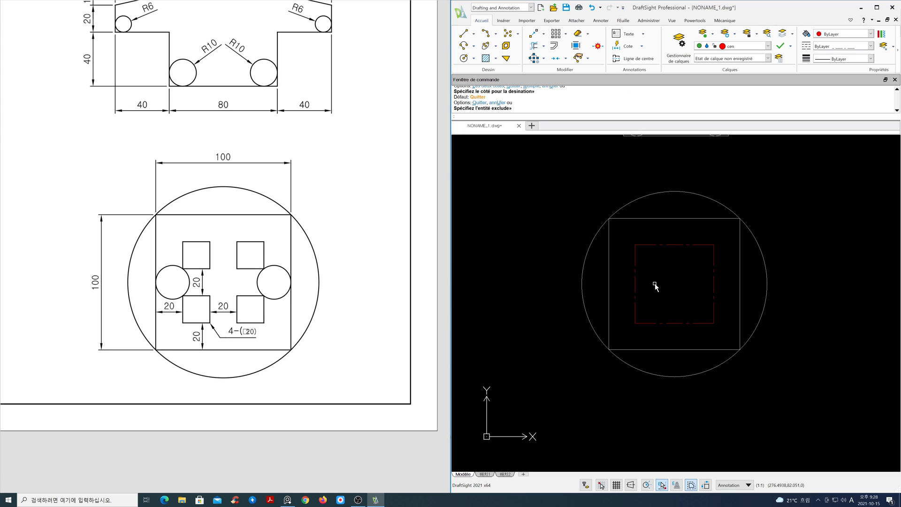
Step: On the ele layer, draw a 20 by 20 square from the guide square's lower-left corner by entering its dimensions
left_click(768, 46)
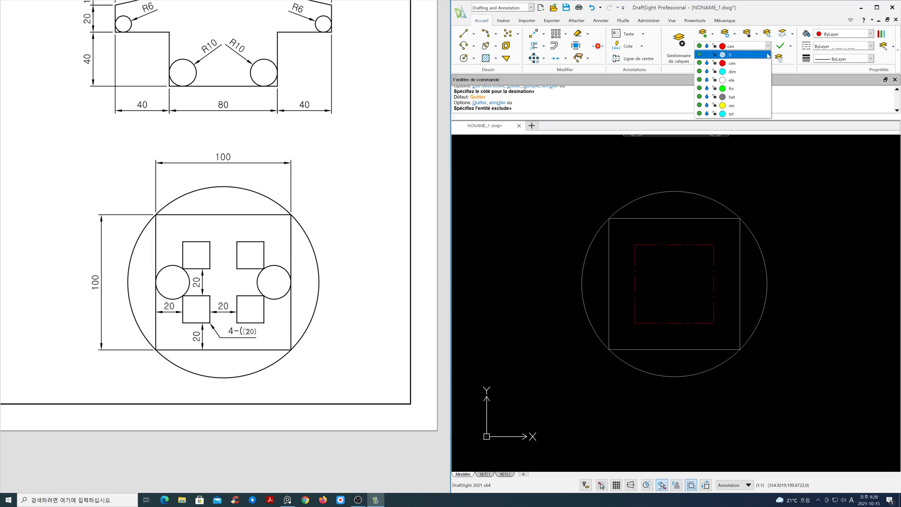
left_click(759, 82)
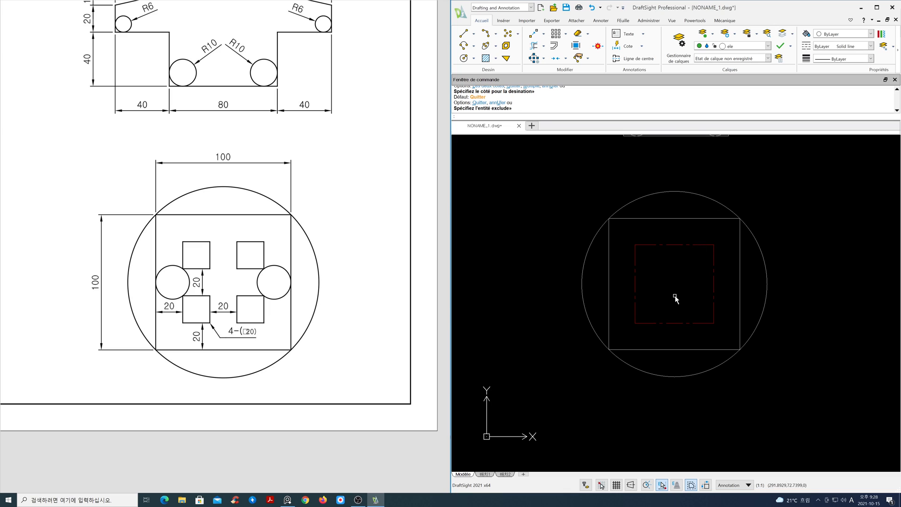
type("REc")
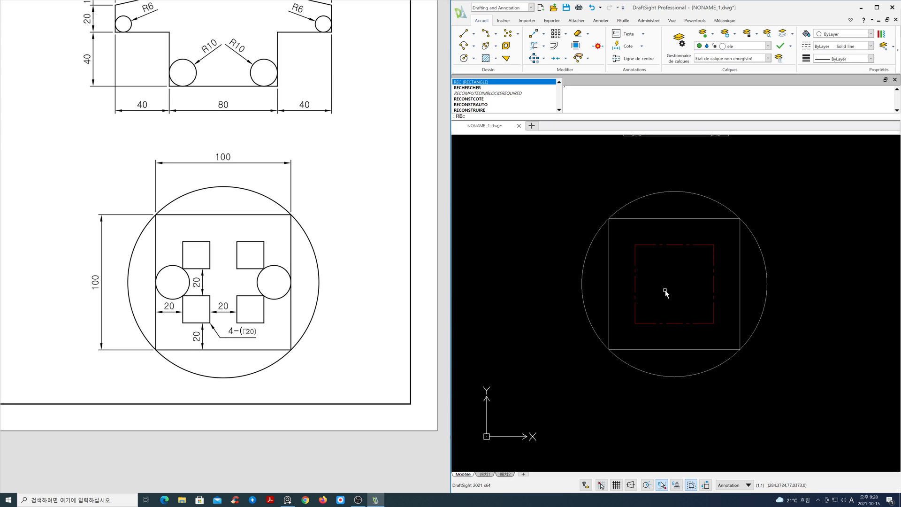
key("Return")
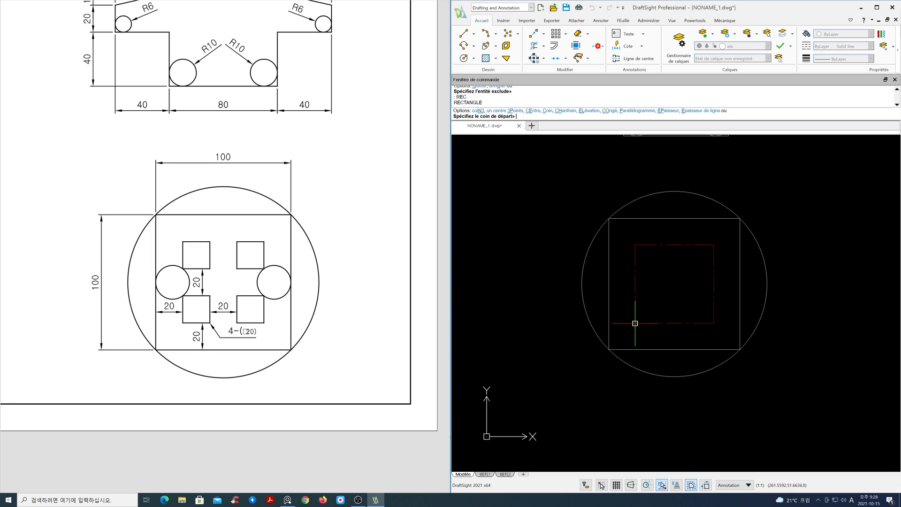
left_click(635, 323)
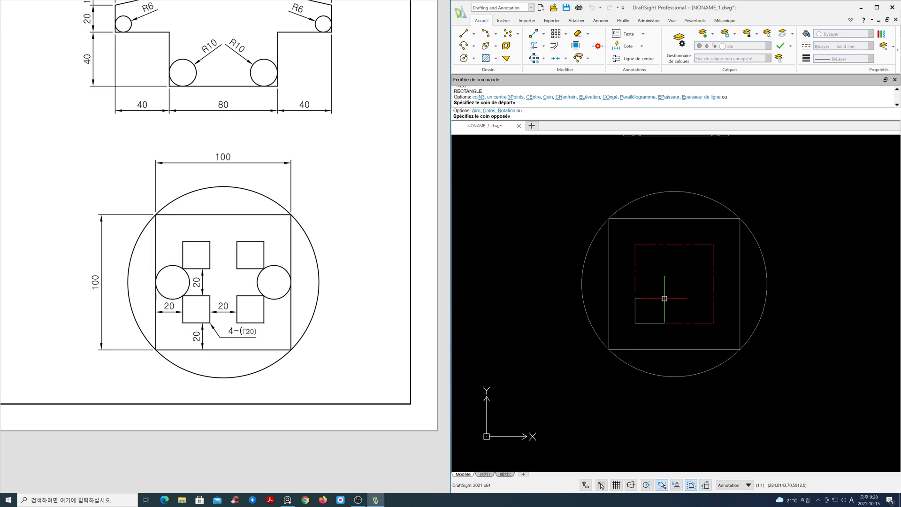
type("c")
key("Return")
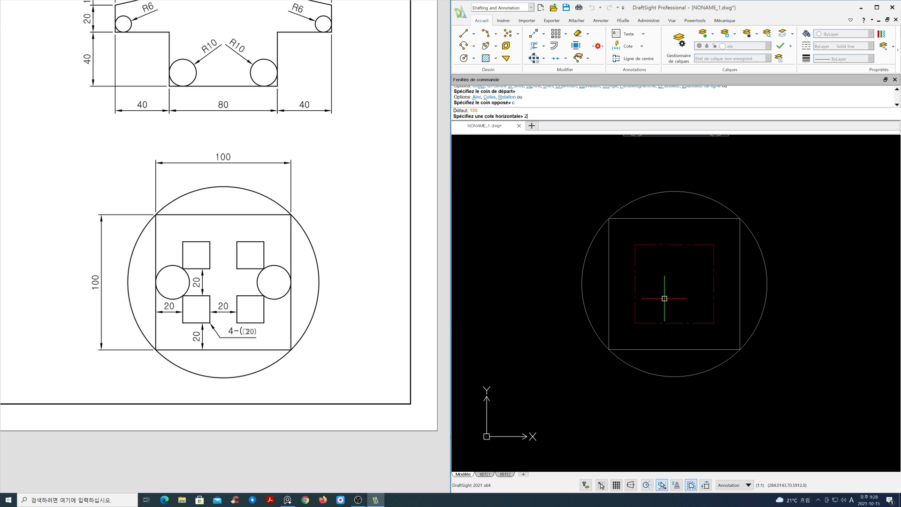
type("20")
key("Return")
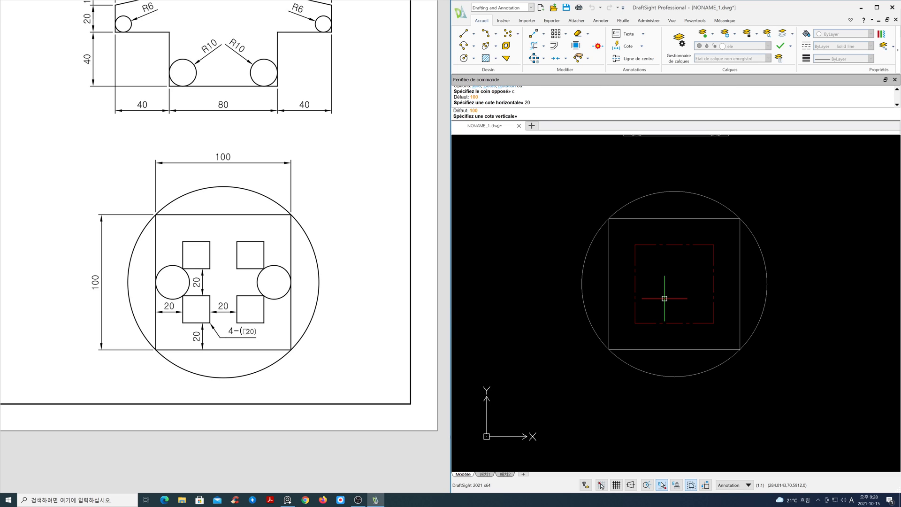
type("20")
key("Return")
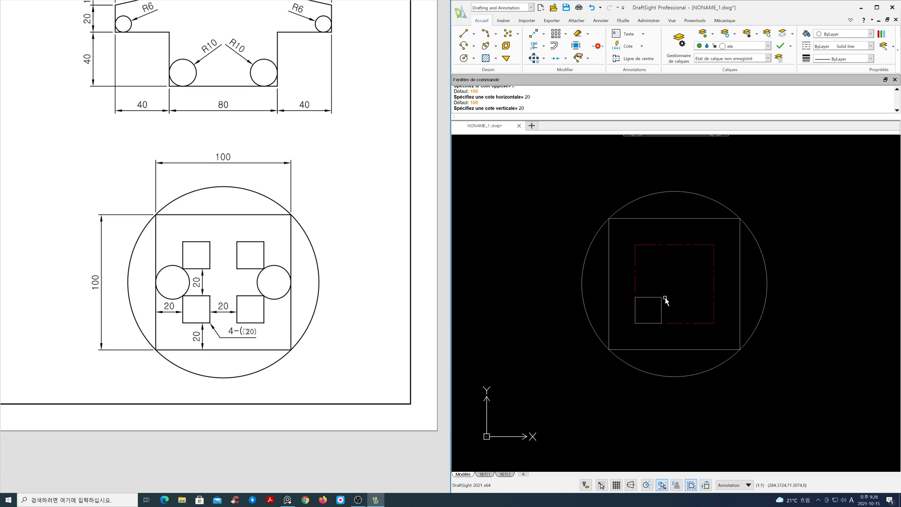
Step: Copy the 20 by 20 square from its upper-left corner to the guide square's upper-left corner
type("Co")
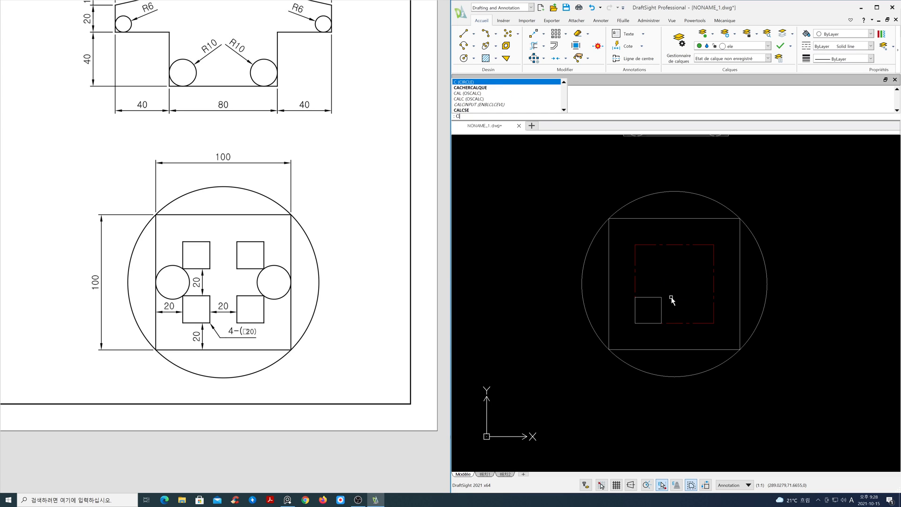
key("Return")
left_click(667, 307)
left_click(657, 290)
key("Return")
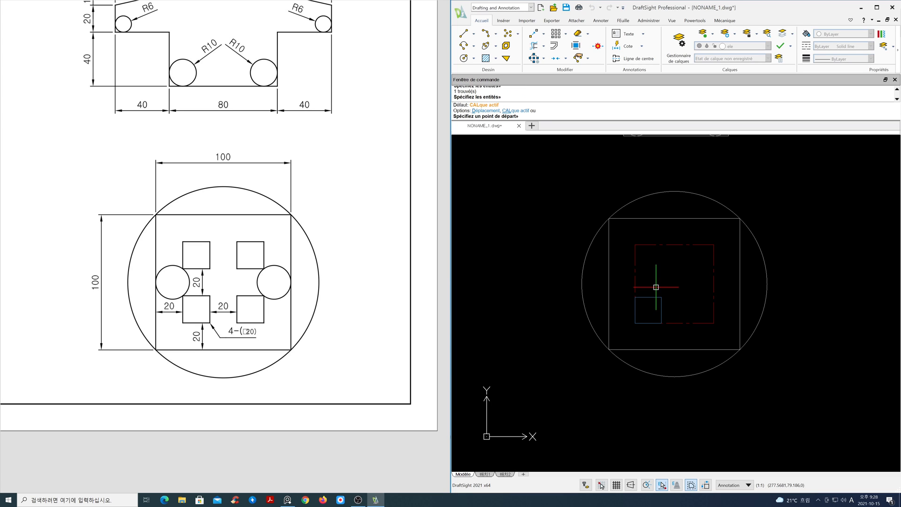
left_click(634, 297)
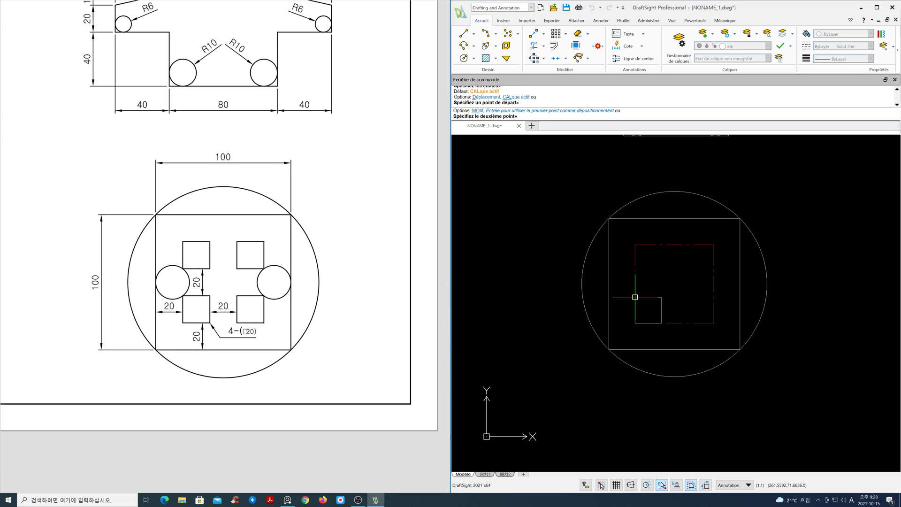
left_click(635, 249)
key("Return")
Step: Copy both small squares across, from the upper one's top-right corner to the guide square's upper-right corner
type("cp")
key("Return")
left_click(626, 232)
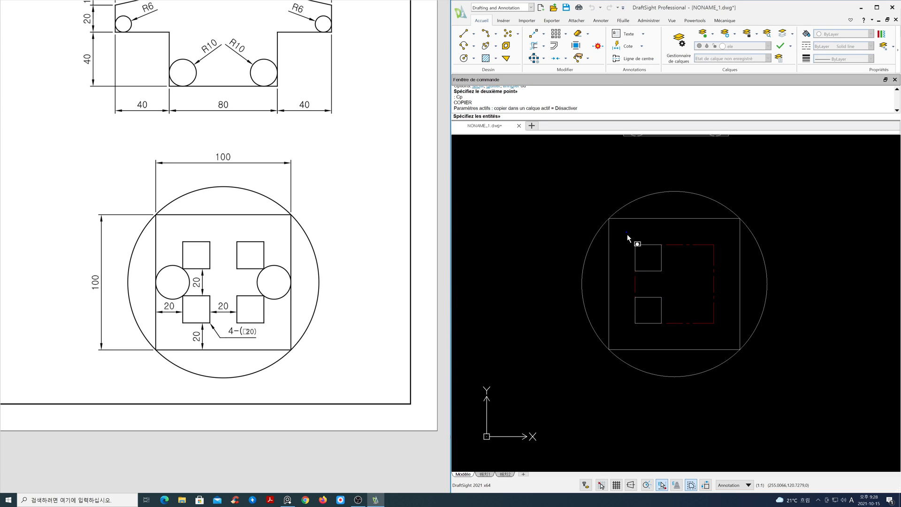
left_click(670, 328)
key("Return")
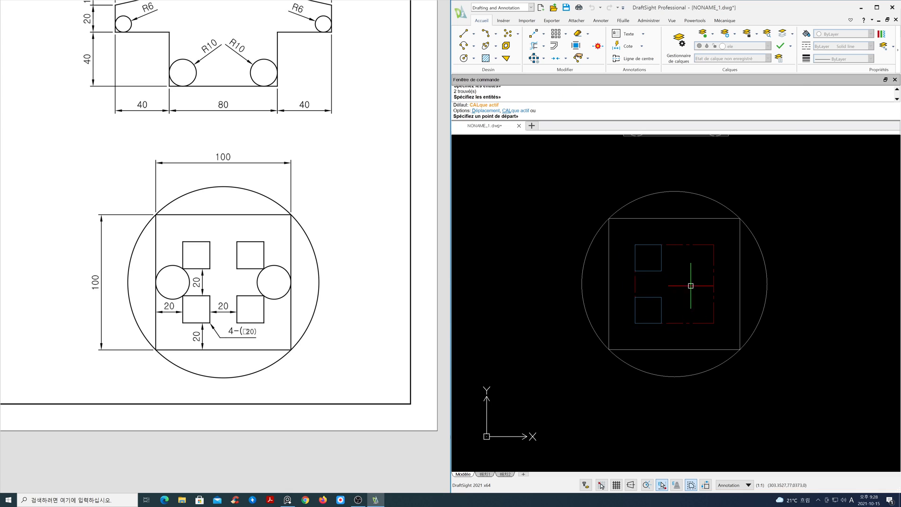
left_click(661, 244)
left_click(714, 245)
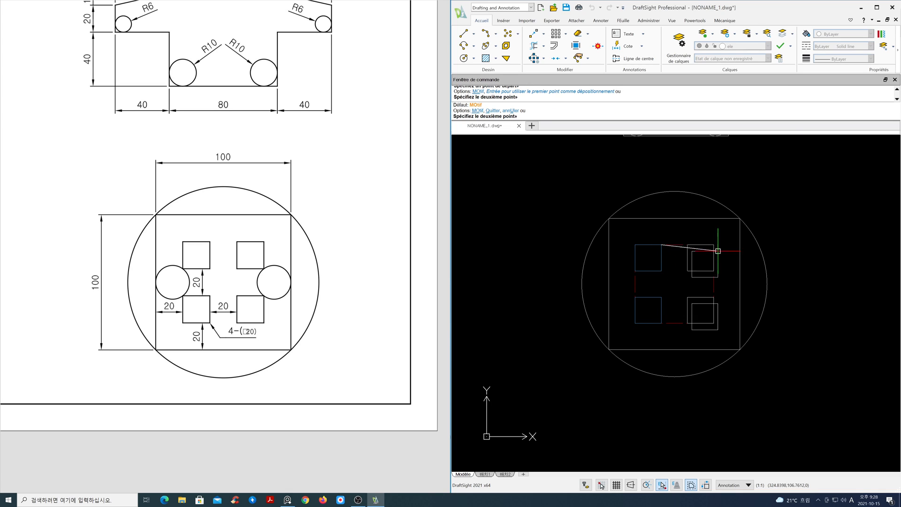
key("Return")
Step: Delete the red dash-dot guide square
type("e")
key("Return")
left_click(713, 285)
key("Return")
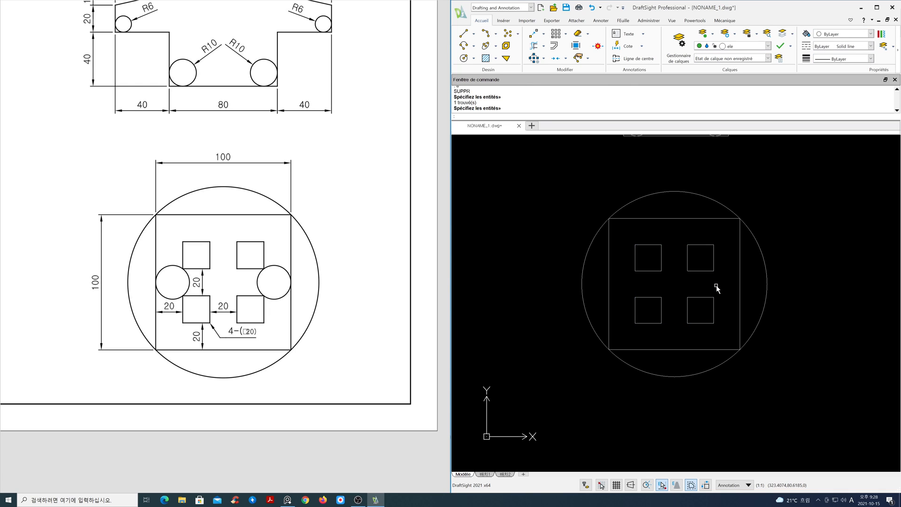
Step: Draw a three-point circle through the right small squares' facing outer corners and the midpoint of the large square's right edge
type("c")
key("Return")
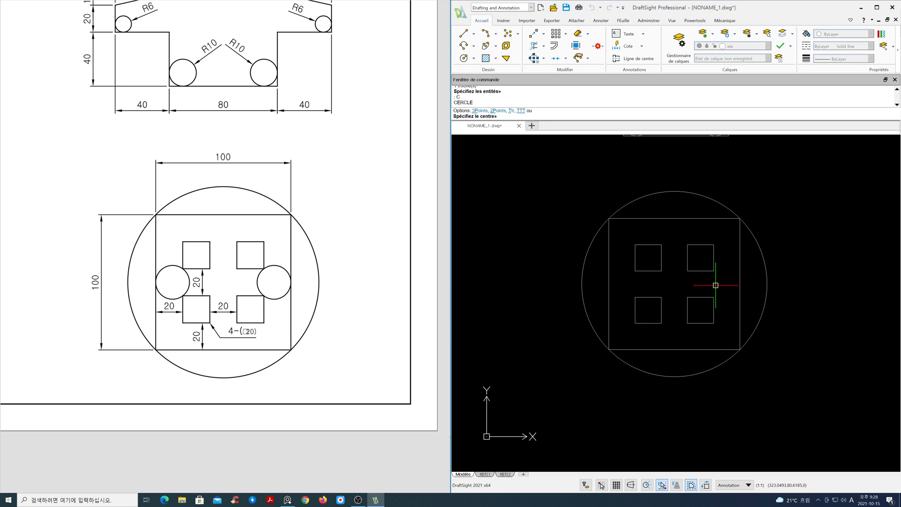
type("3p")
left_click(713, 271)
left_click(713, 296)
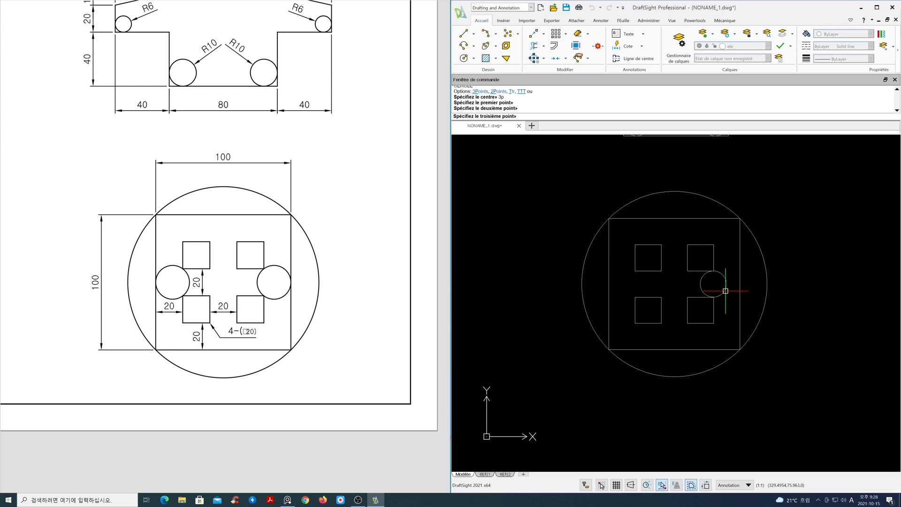
left_click(740, 284)
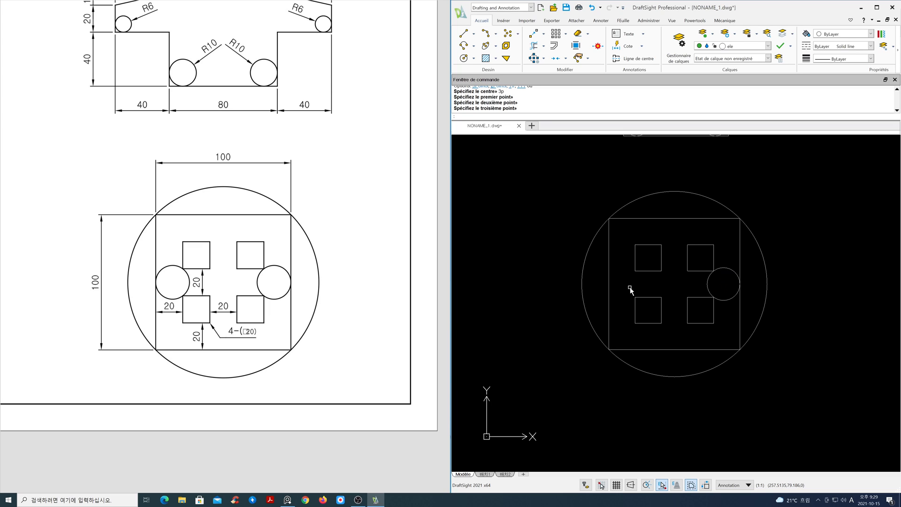
Step: Draw a three-point circle through the left small squares' facing outer corners and the midpoint of the large square's left edge
key("Return")
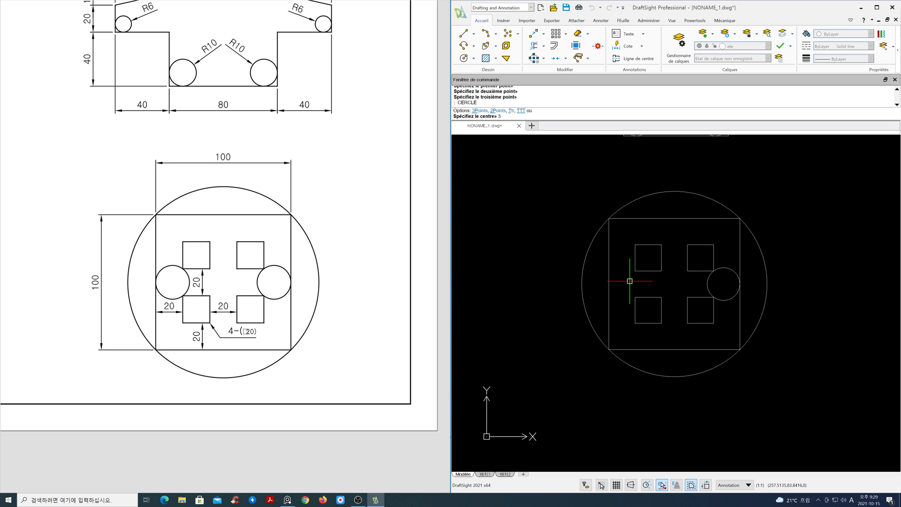
type("3p")
key("Return")
left_click(635, 271)
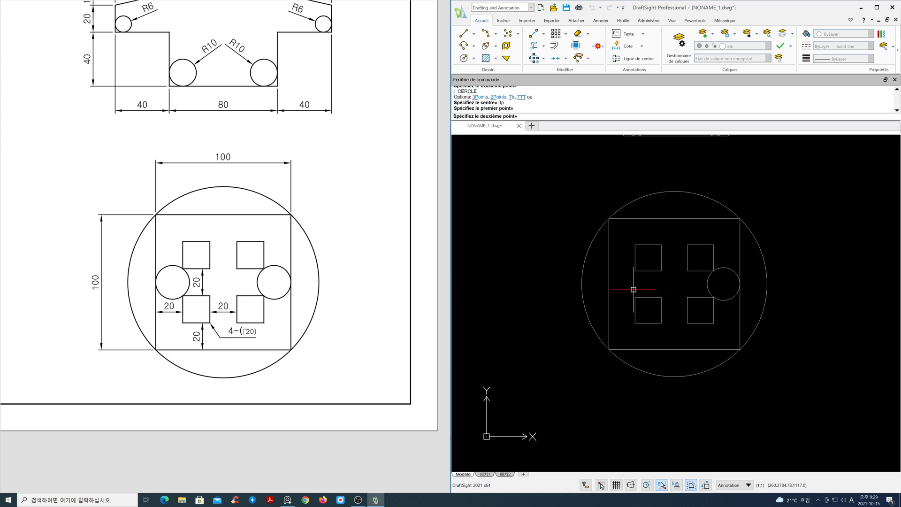
left_click(634, 297)
left_click(609, 284)
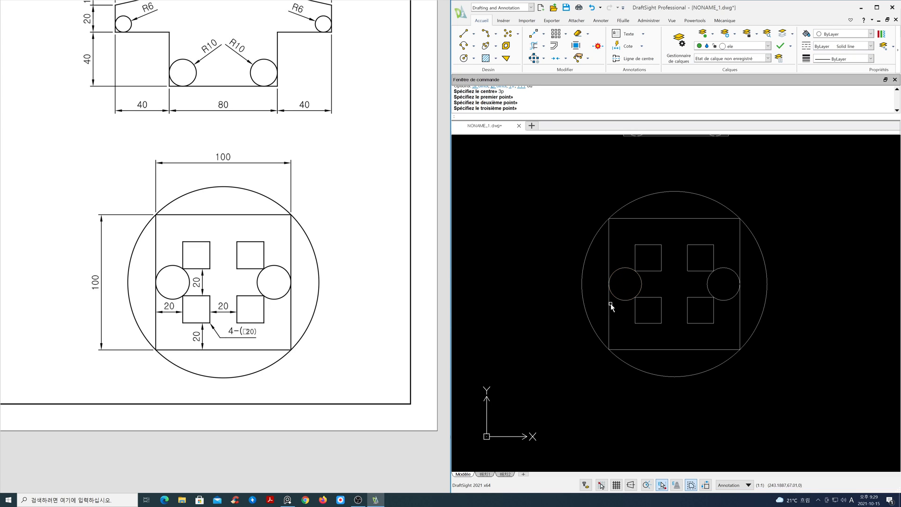
Step: Zoom the drawing out to its limits and examine the reference figure with the diamond cluster of R15 circles
type("z")
key("Return")
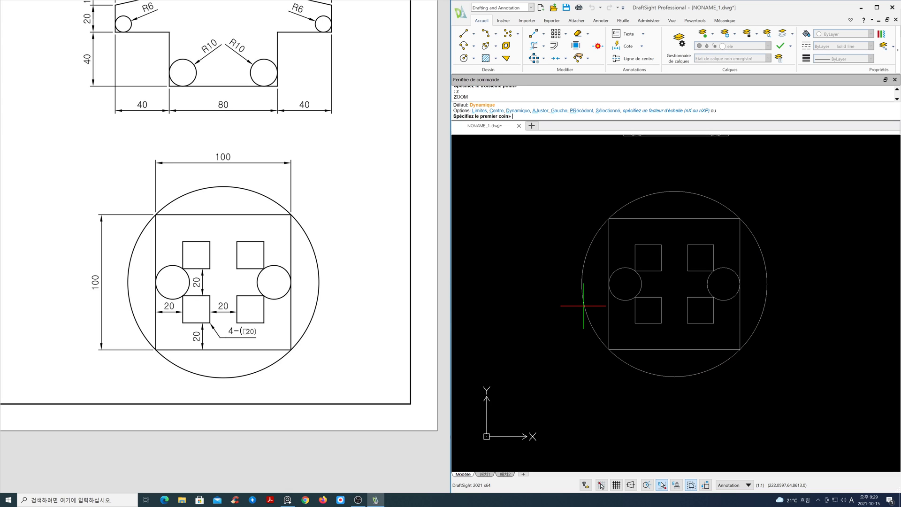
type("l")
key("Return")
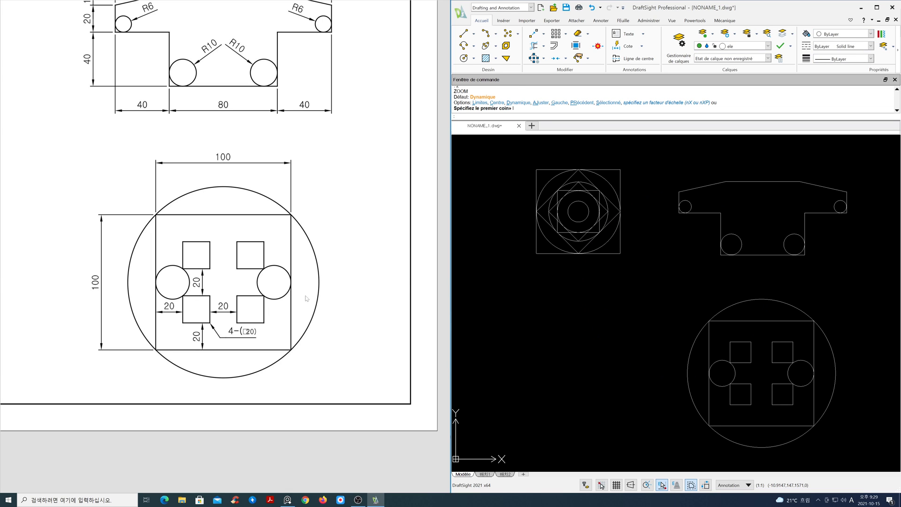
scroll(307, 299, "down", 5)
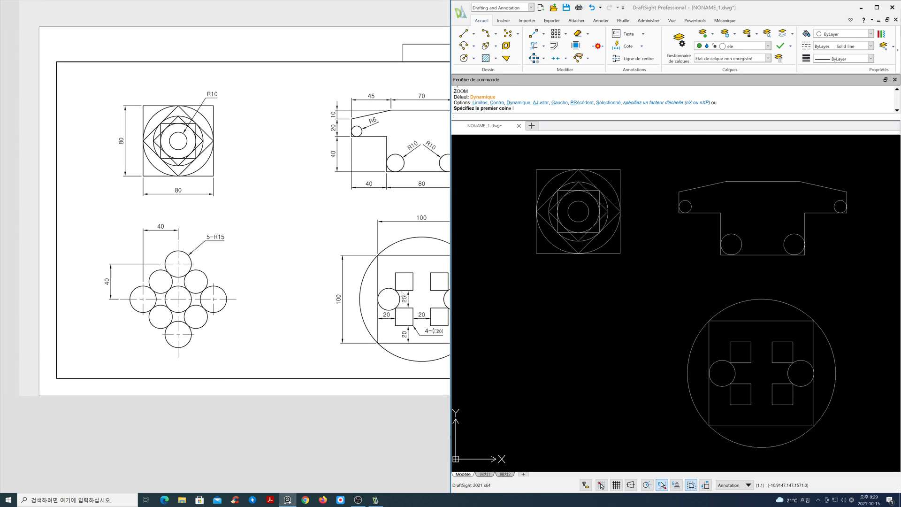
scroll(207, 299, "up", 2)
scroll(207, 299, "up", 2)
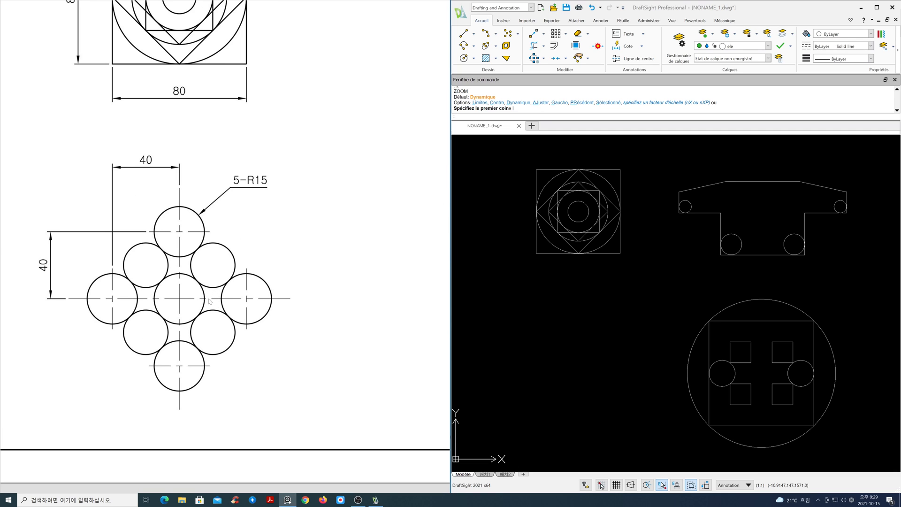
Step: Make layer cen current and draw a horizontal centreline with Ortho on in the empty area below the nested figure
mouse_move(631, 345)
middle_mouse_down()
mouse_move(639, 313)
mouse_move(648, 313)
middle_mouse_up()
left_click(767, 45)
left_click(750, 63)
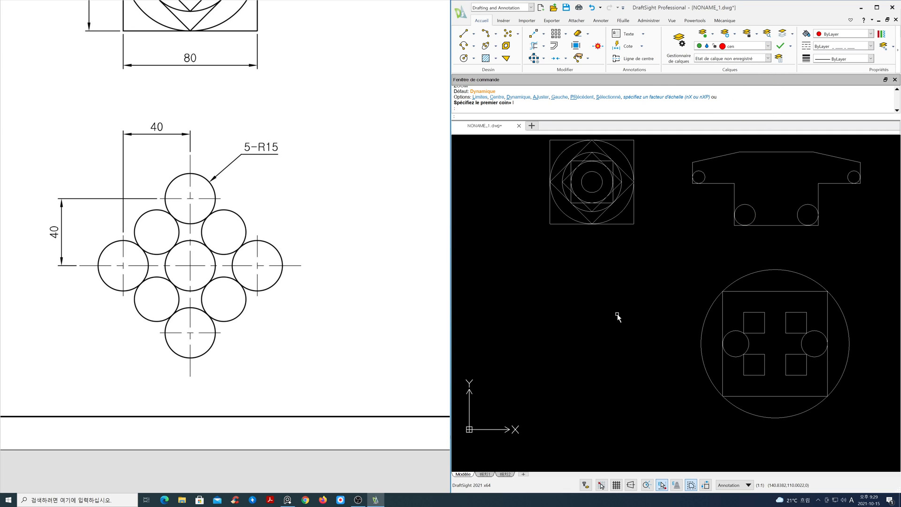
type("l")
key("Return")
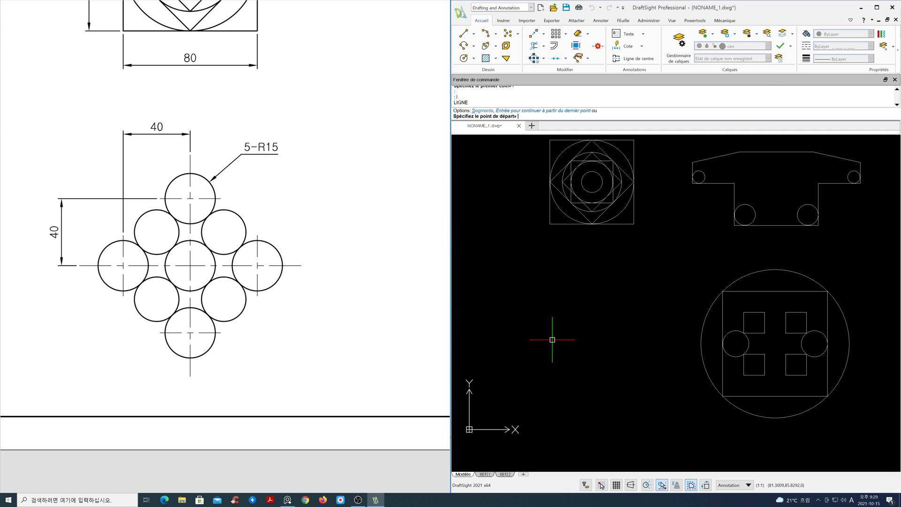
left_click(518, 356)
key("F8")
left_click(664, 348)
key("Return")
Step: Draw a vertical centreline crossing the horizontal one near its middle
key("Return")
left_click(583, 272)
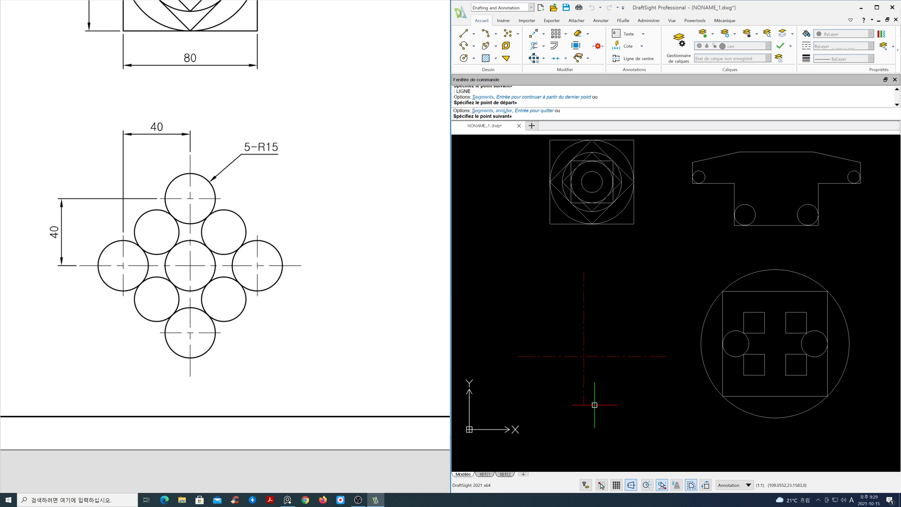
left_click(599, 428)
key("Return")
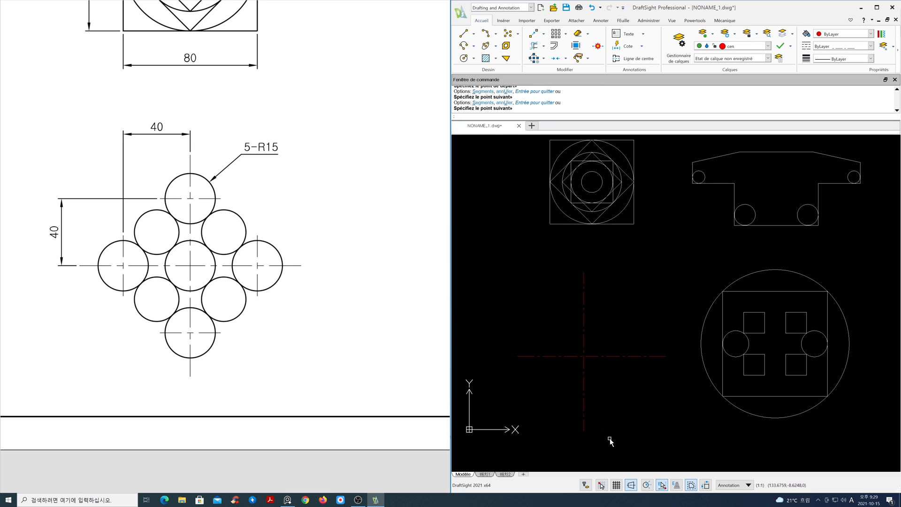
Step: Move the vertical centreline slightly to the right along the horizontal centreline
key("Return")
left_click(585, 434)
key("Return")
left_click(600, 435)
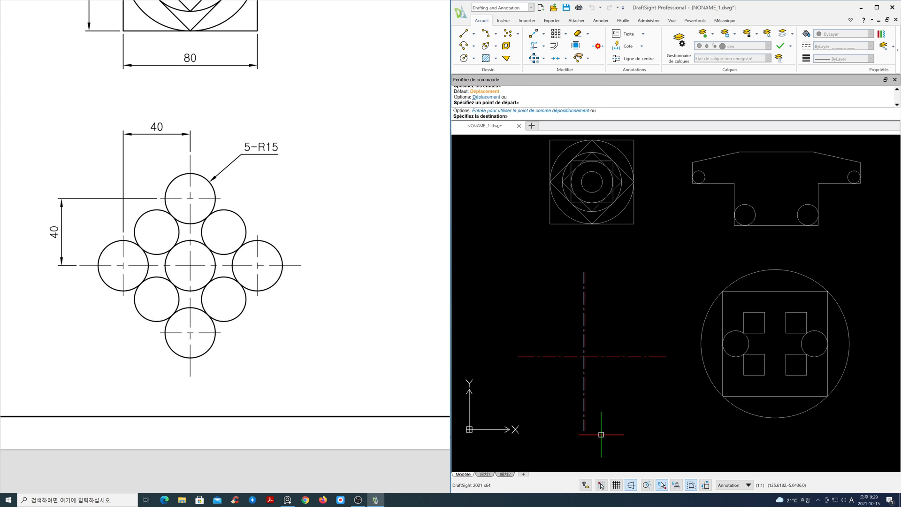
left_click(602, 435)
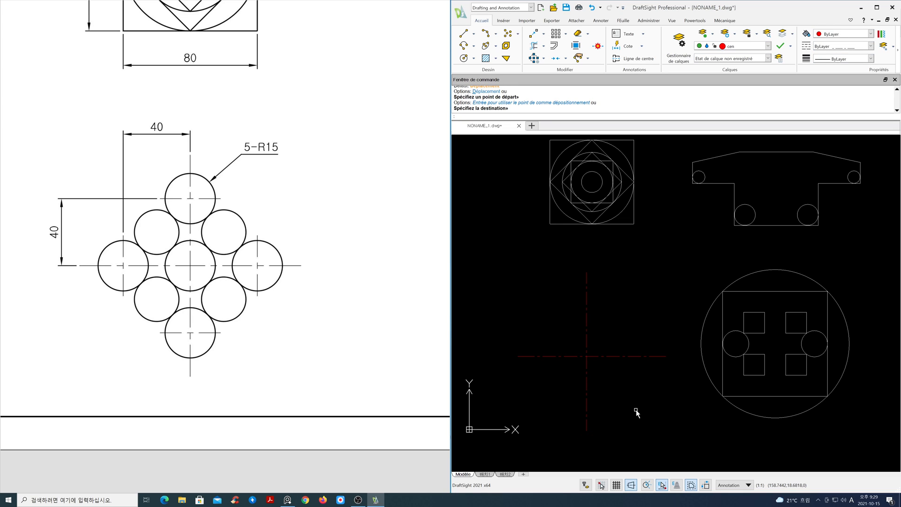
Step: Offset the vertical centreline by 40 to both its right and left sides
type("o")
key("Return")
type("40")
key("Return")
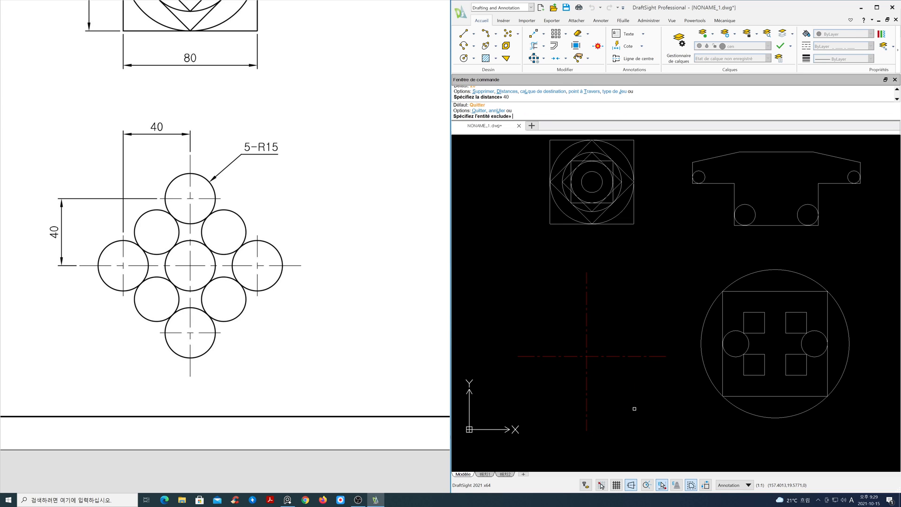
left_click(587, 386)
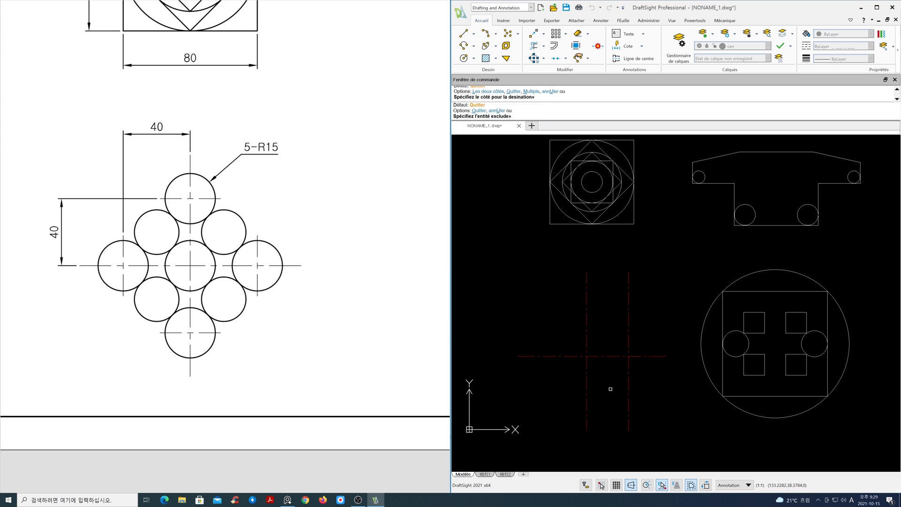
left_click(586, 387)
left_click(562, 387)
Step: Offset the horizontal centreline by 40 above and below it
left_click(570, 356)
left_click(571, 350)
left_click(571, 356)
left_click(571, 369)
key("Return")
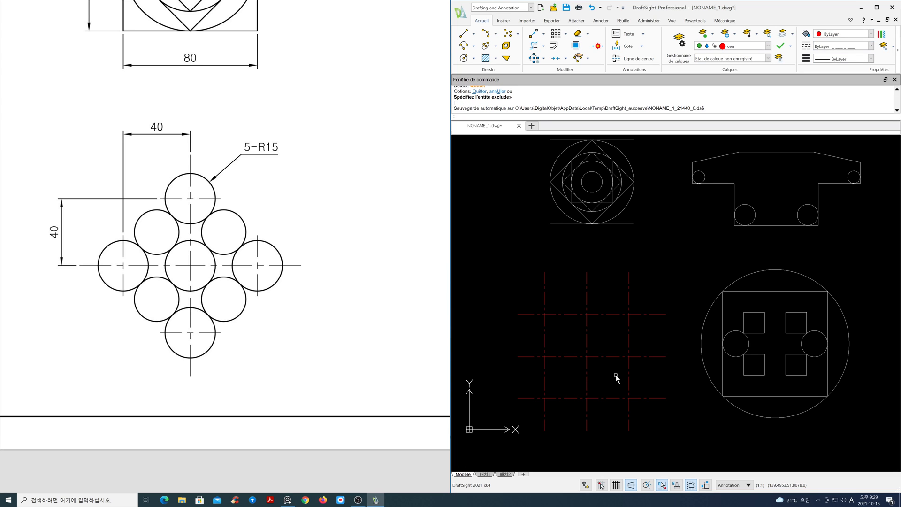
Step: Shorten the left vertical centreline from both ends to a short mark across the middle horizontal line, with entity snaps off
scroll(616, 378, "up", 3)
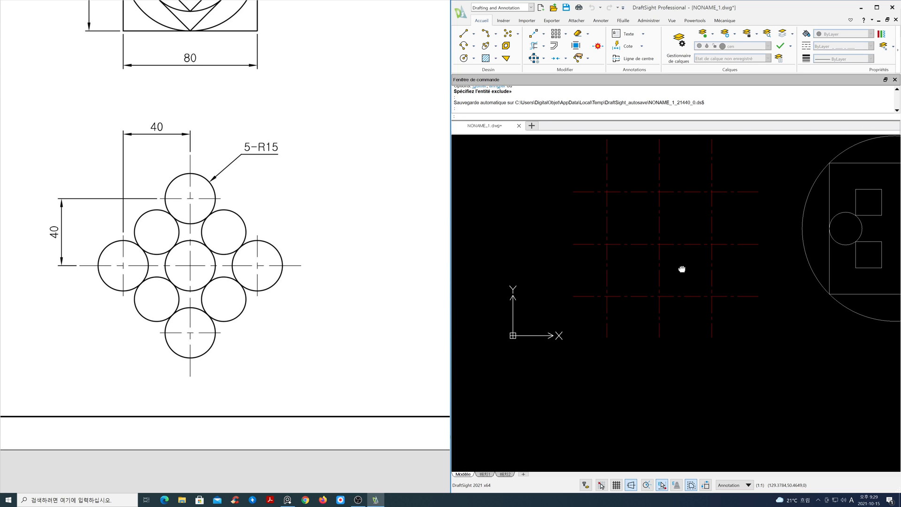
middle_click_drag(680, 268, 691, 287)
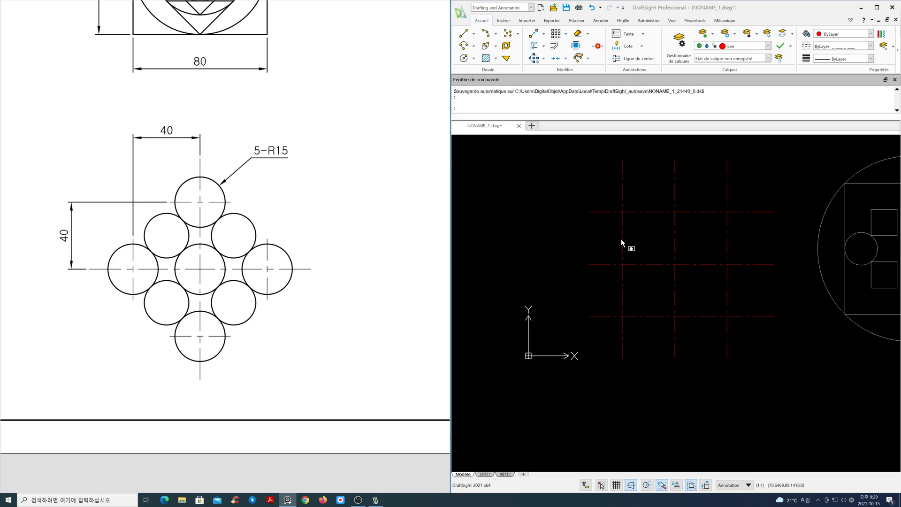
left_click(632, 250)
left_click(618, 220)
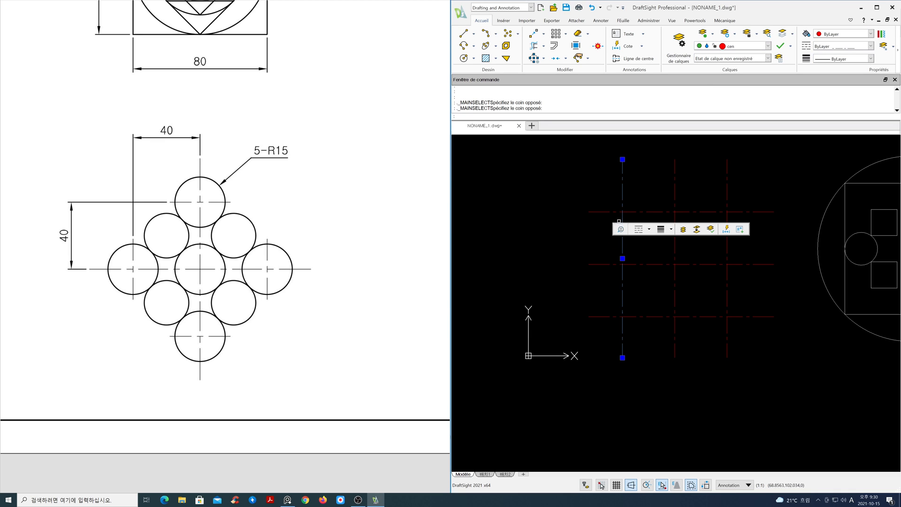
left_click(622, 160)
left_click(612, 235)
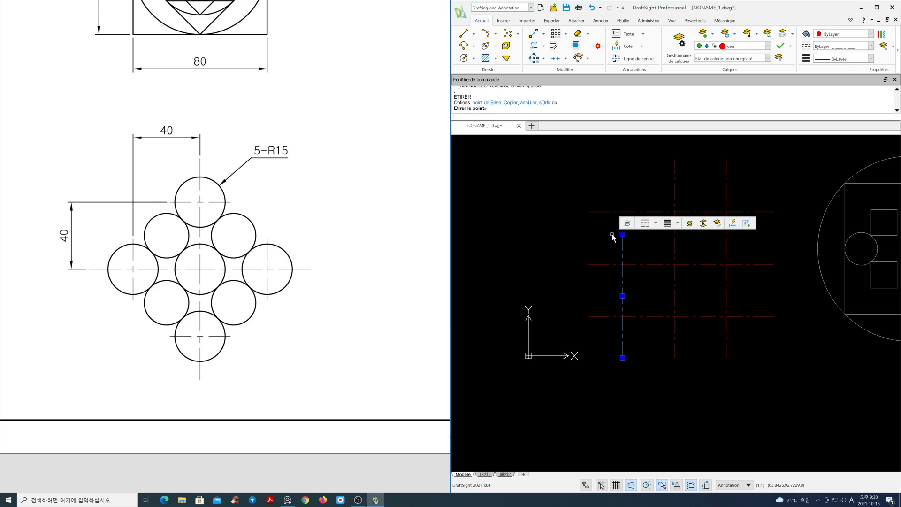
left_click(622, 358)
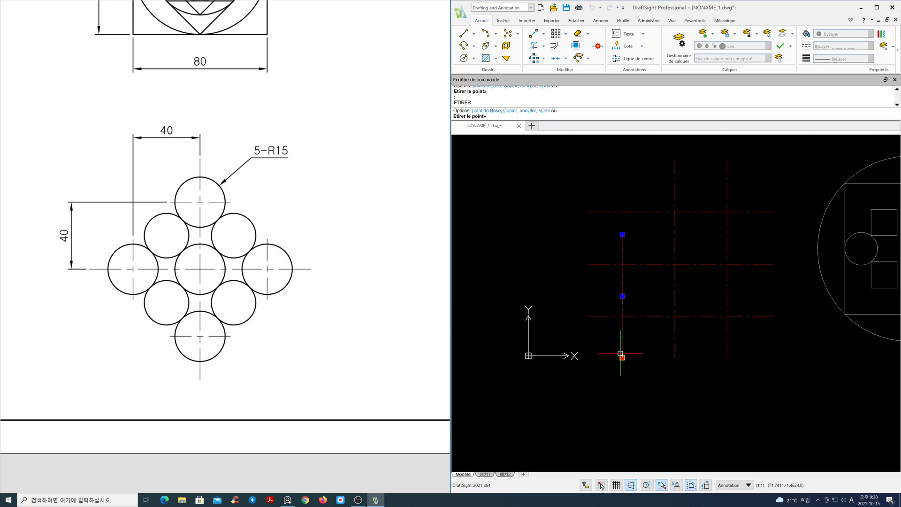
key("F3")
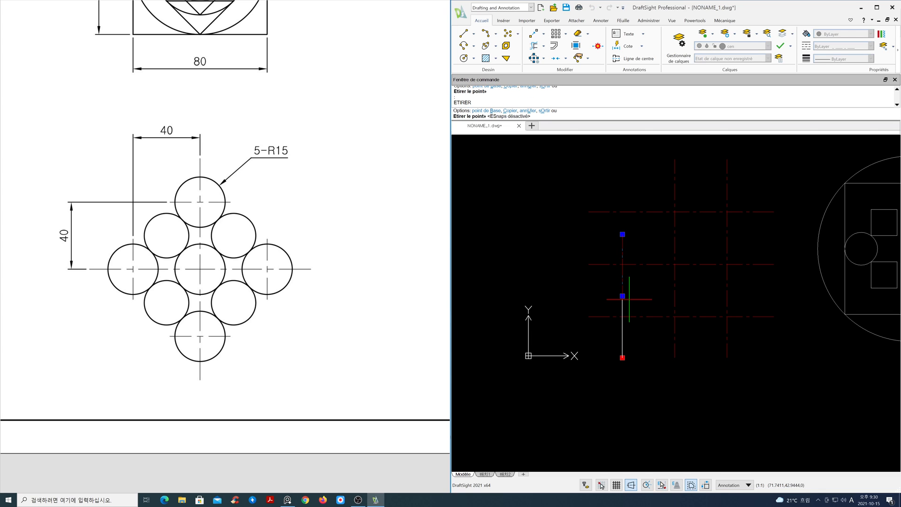
left_click(629, 299)
key("Escape")
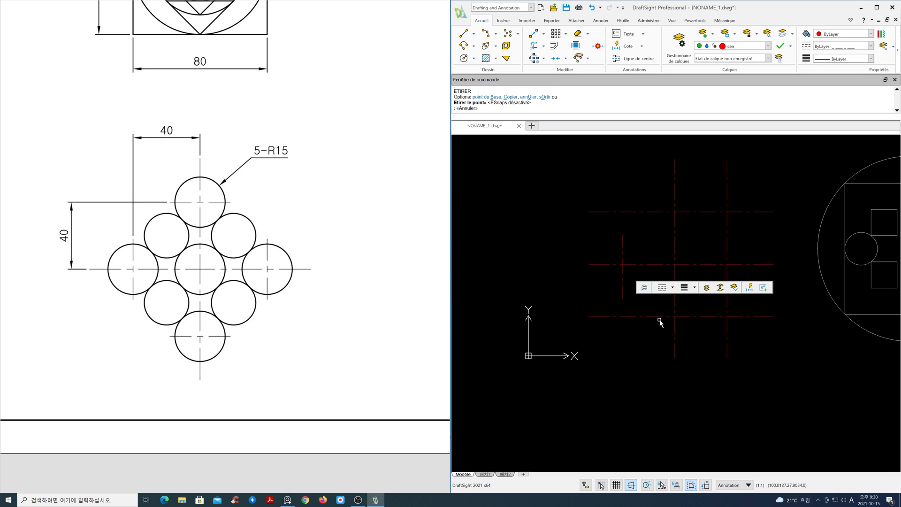
Step: Shorten the lower horizontal centreline from both ends to a short mark across the middle vertical line
left_click(644, 317)
left_click(590, 317)
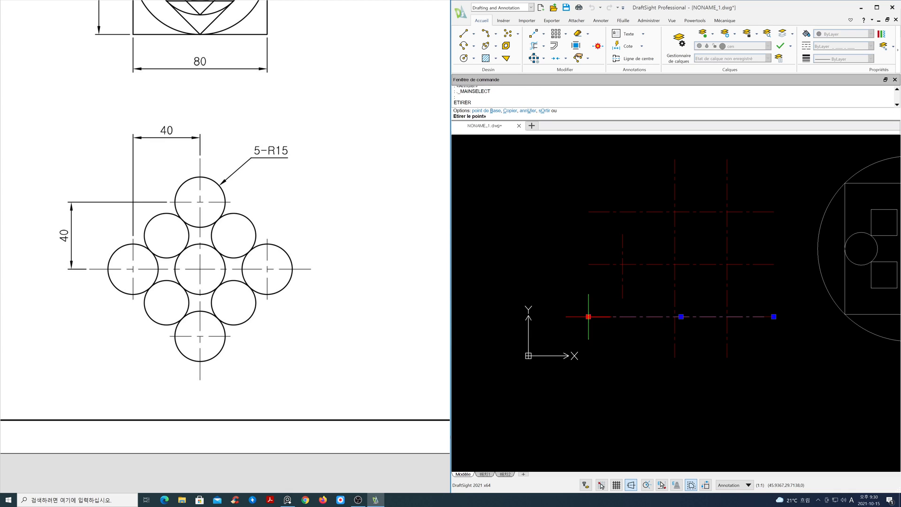
left_click(644, 316)
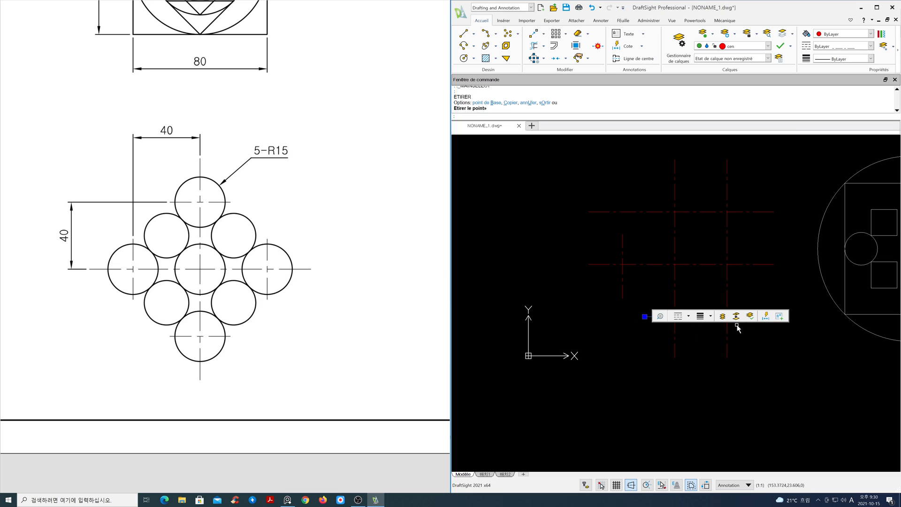
key("Escape")
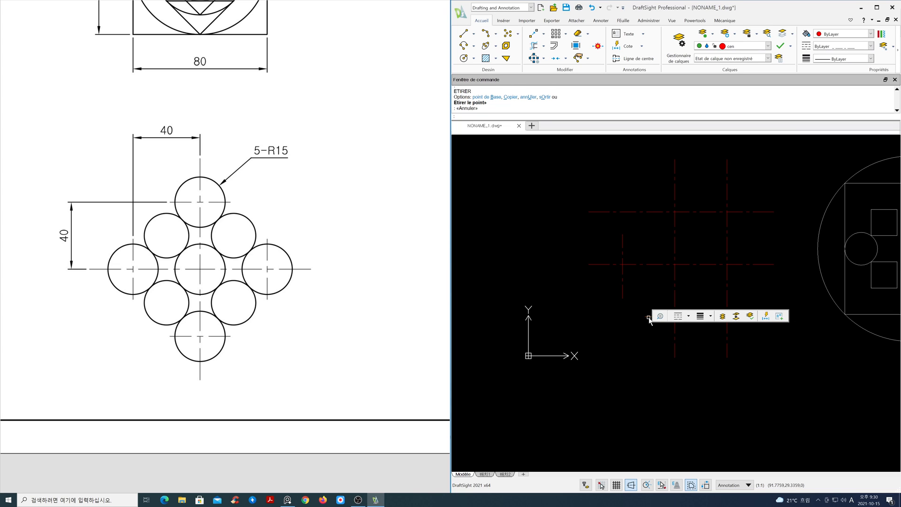
left_click(648, 317)
left_click(773, 317)
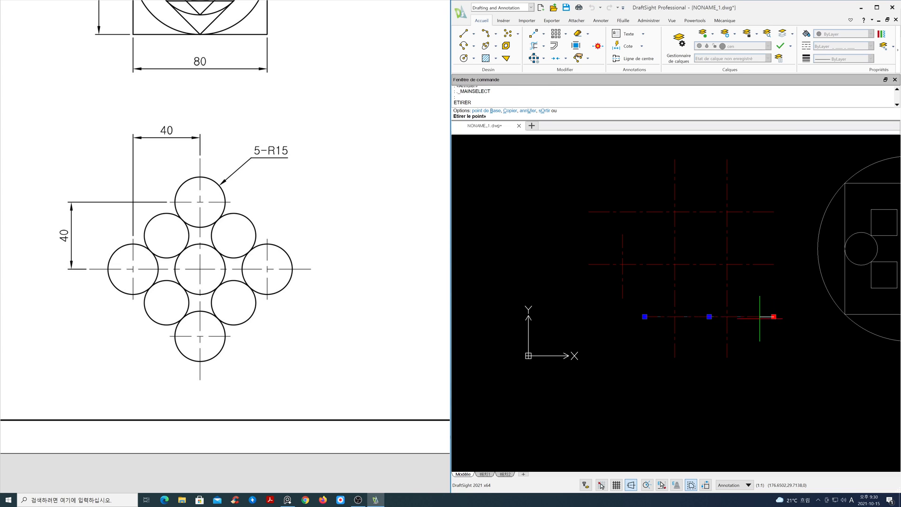
left_click(707, 329)
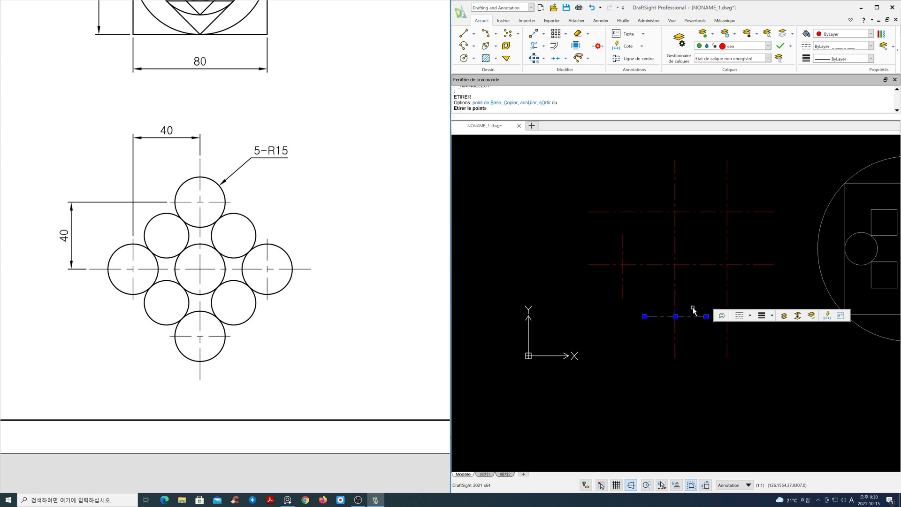
key("Escape")
left_click(698, 358)
left_click(662, 362)
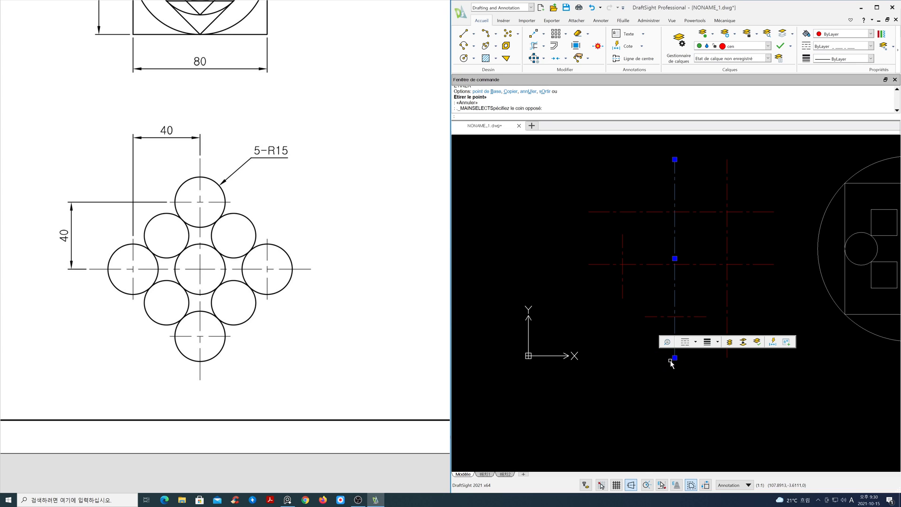
key("Escape")
Step: Shorten the right vertical centreline from both ends to a short mark across the middle horizontal line
left_click(760, 355)
left_click(720, 362)
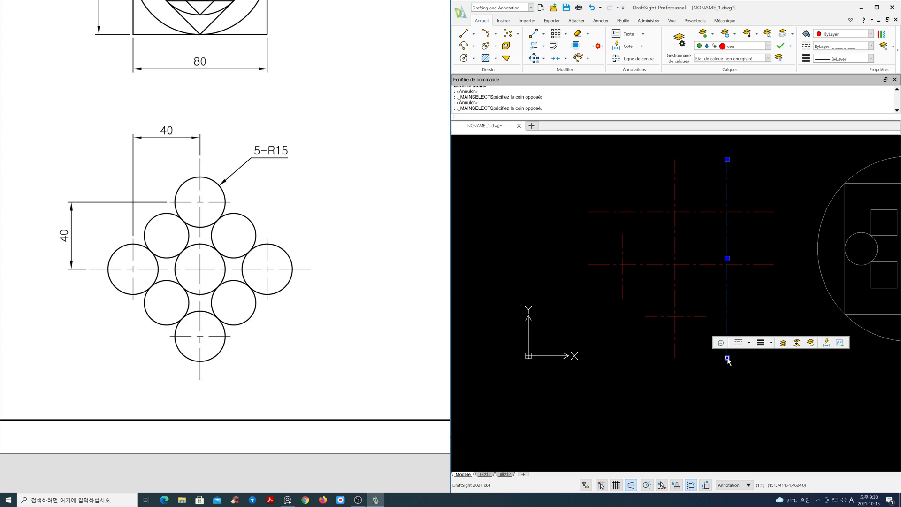
left_click(727, 357)
left_click(739, 301)
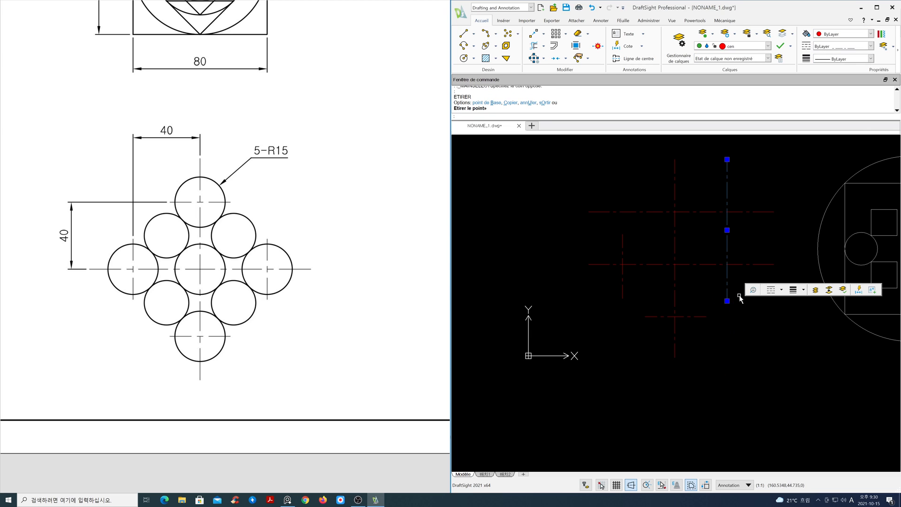
left_click(726, 159)
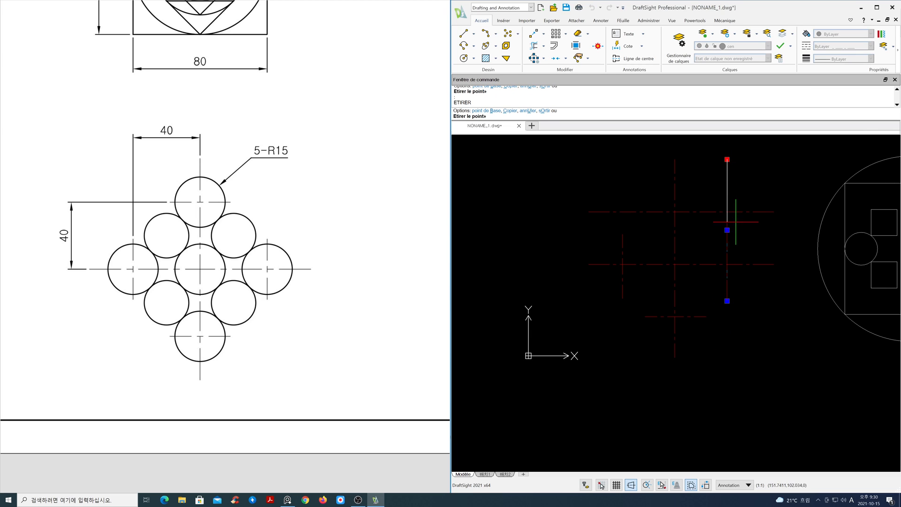
left_click(737, 234)
Step: Shorten the upper horizontal centreline from both ends to a short mark across the middle vertical line
left_click(715, 212)
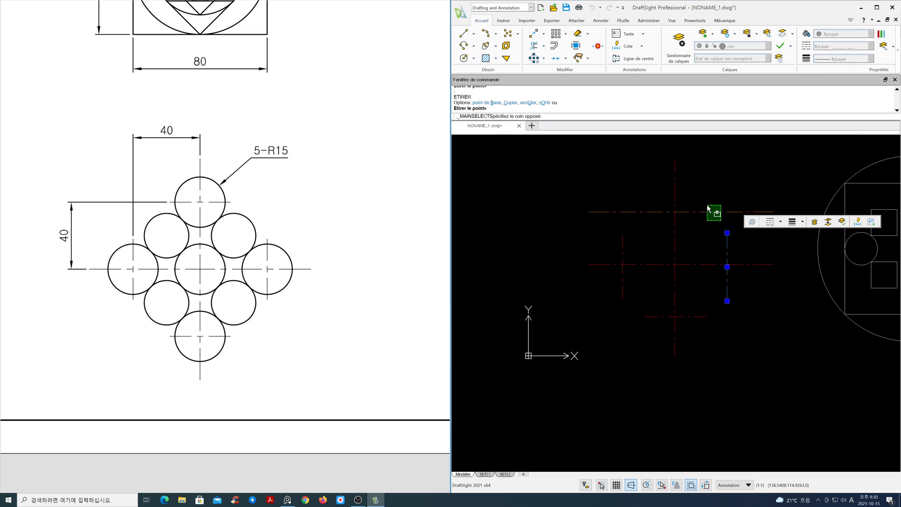
left_click(773, 212)
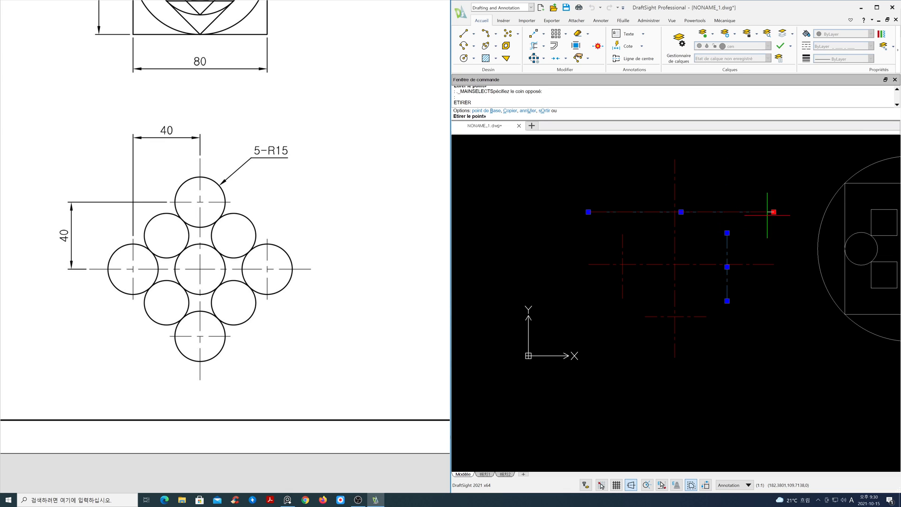
left_click(712, 221)
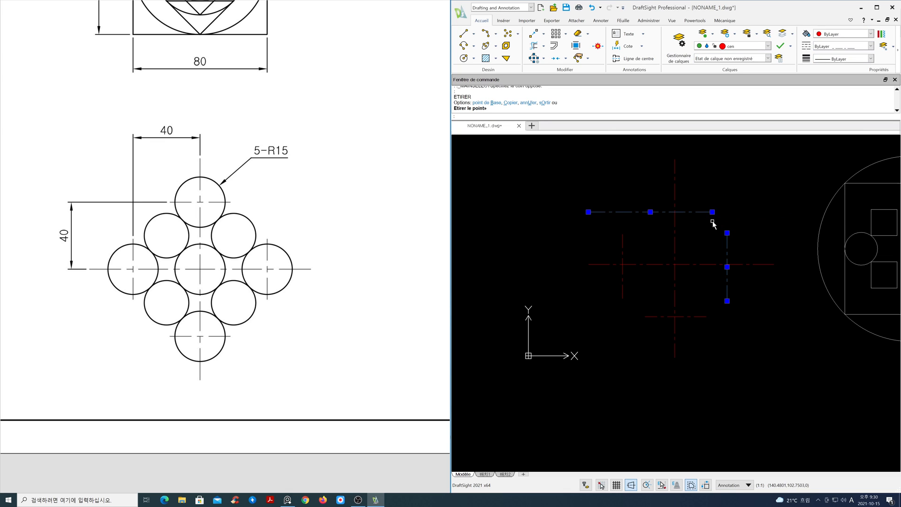
left_click(588, 211)
left_click(640, 212)
key("Escape")
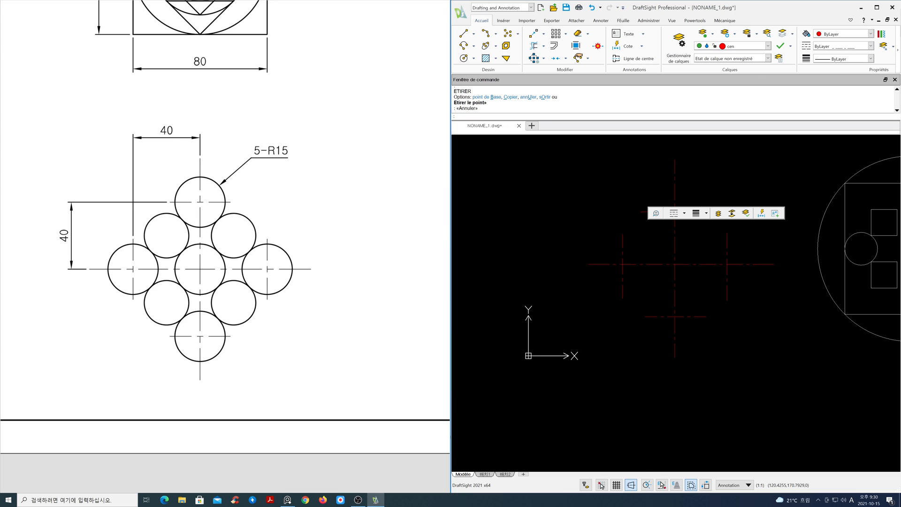
Step: Make layer ele current and start the Circle command
left_click(768, 45)
left_click(761, 80)
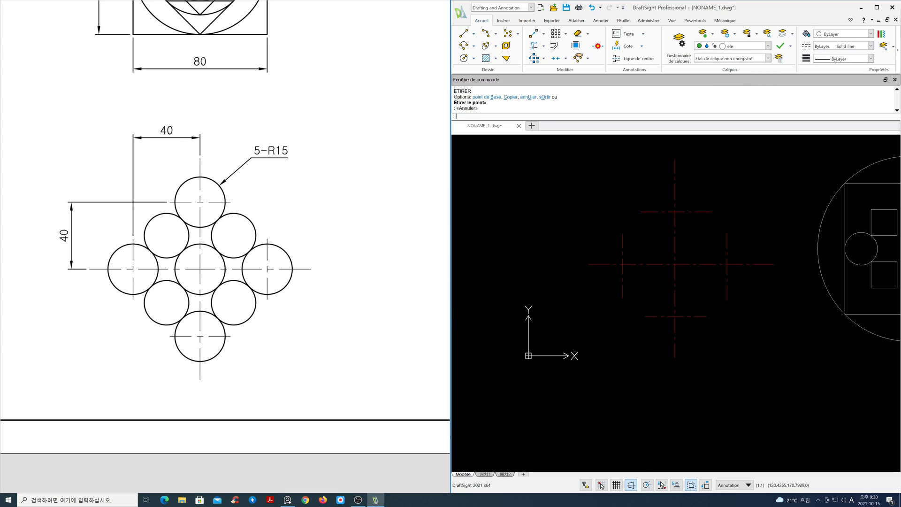
type("c")
key("Return")
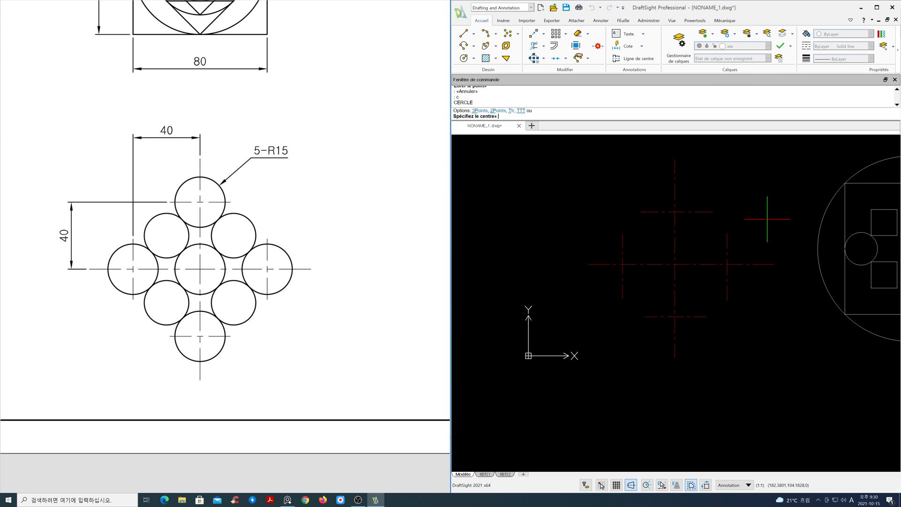
Step: Turn entity snaps on and disable the Point milieu and Quadrant snaps, keeping Fin and Intersection enabled
key("F3")
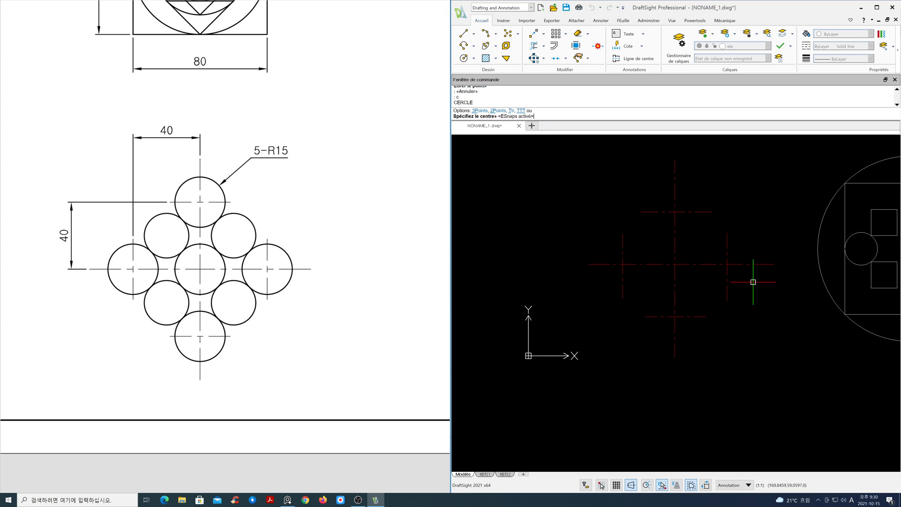
right_click(660, 485)
left_click(675, 478)
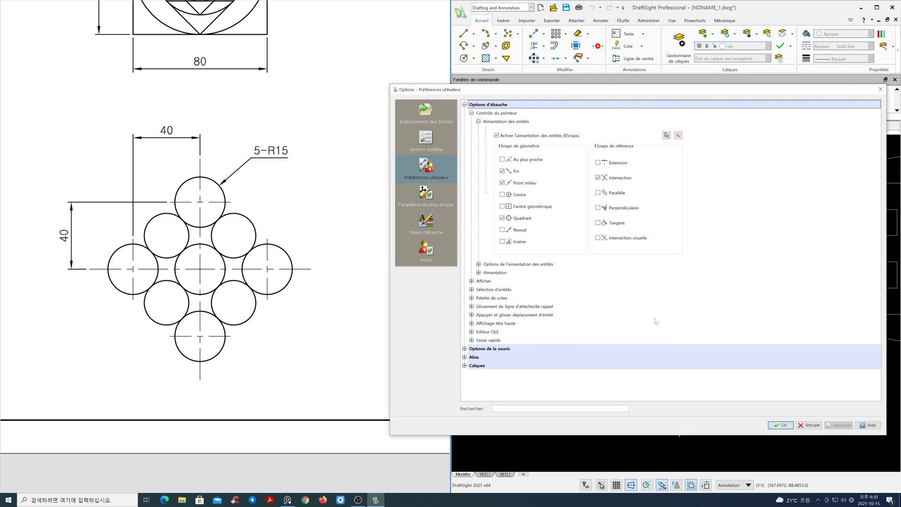
left_click(502, 183)
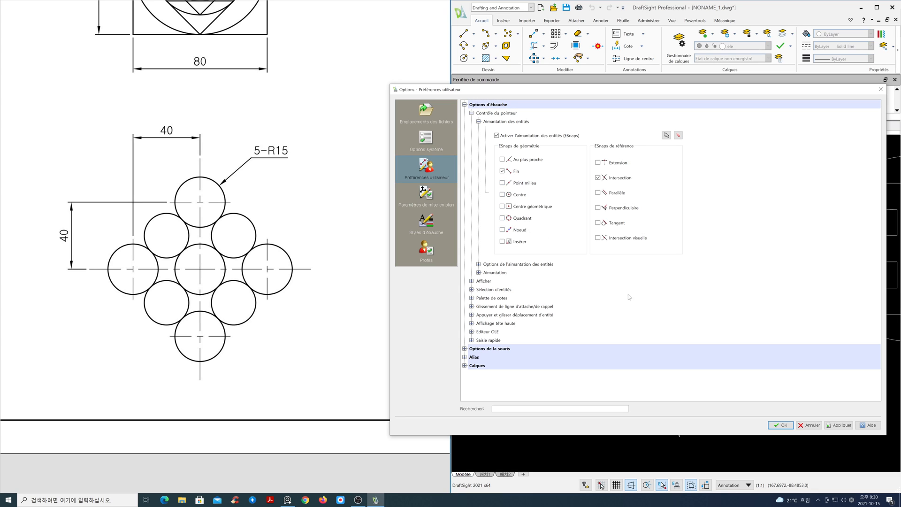
left_click(788, 426)
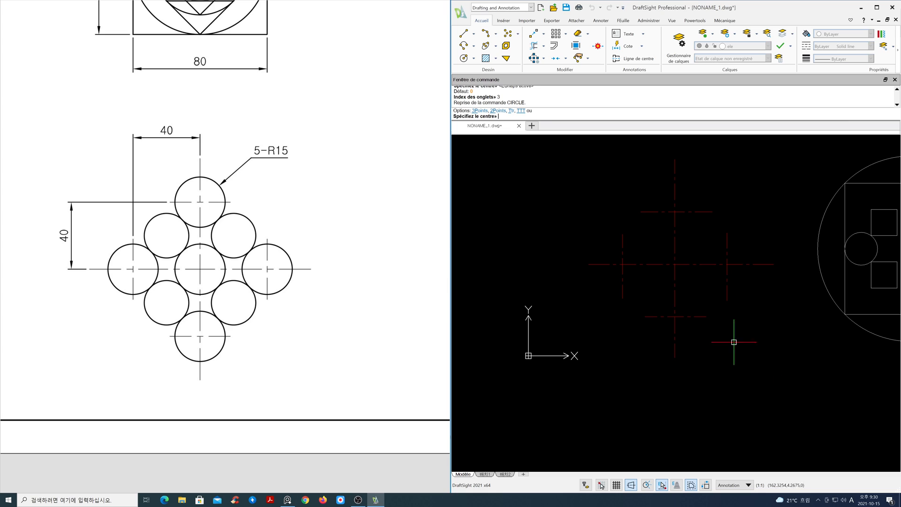
Step: Draw a circle of radius 15 centred where the two main centrelines cross
left_click(675, 264)
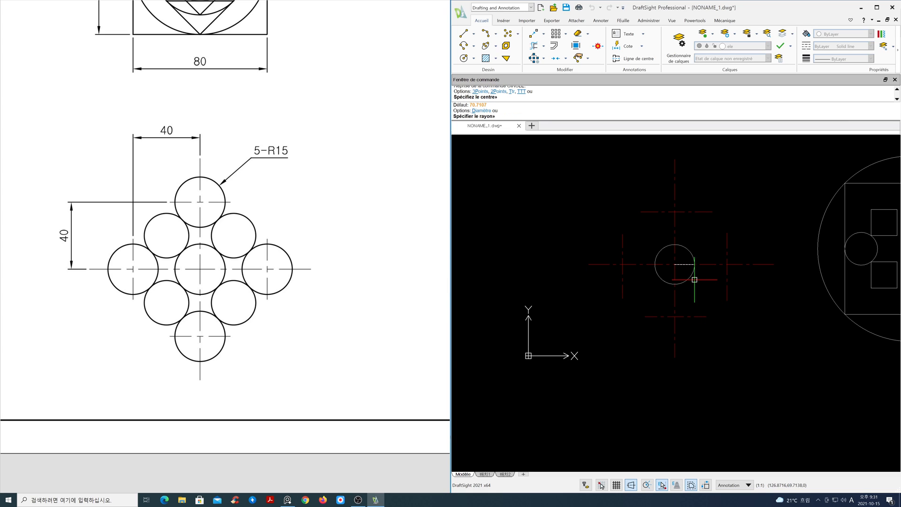
type("15")
key("Return")
Step: Copy the central circle from its centre to the upper, lower, left and right centreline intersections, with Ortho off for the side copies
type("co")
key("Return")
left_click(690, 279)
key("Return")
left_click(674, 264)
left_click(675, 211)
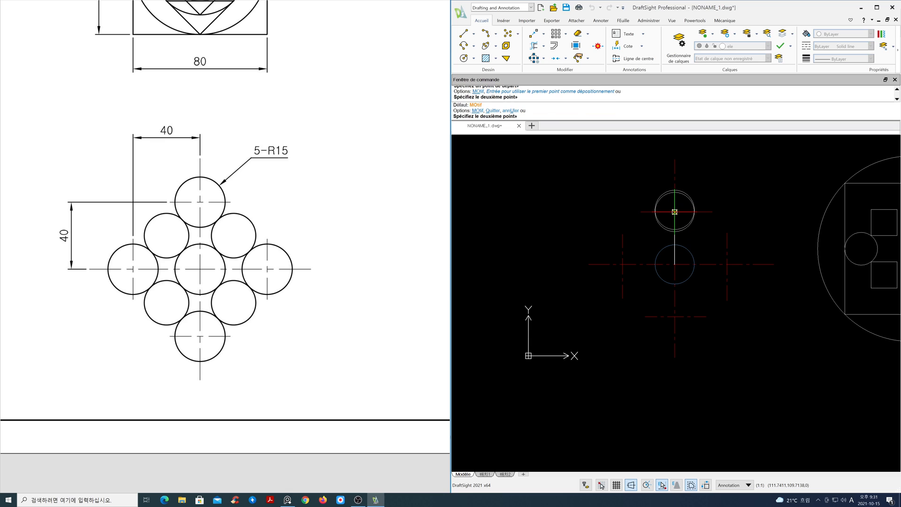
left_click(675, 317)
key("F8")
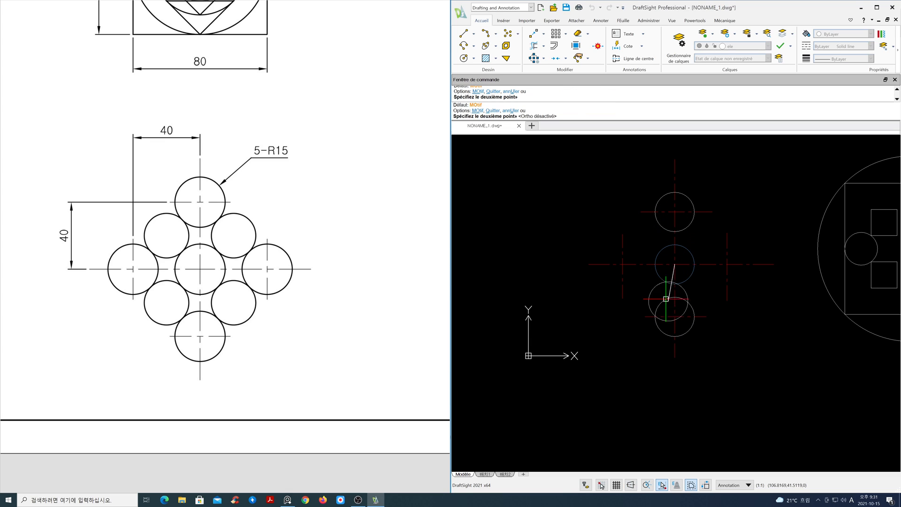
left_click(622, 264)
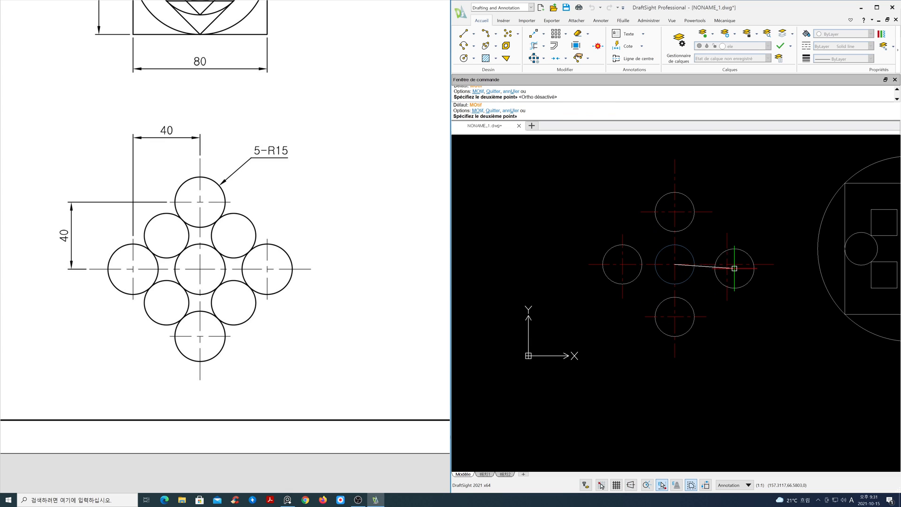
left_click(727, 264)
key("Return")
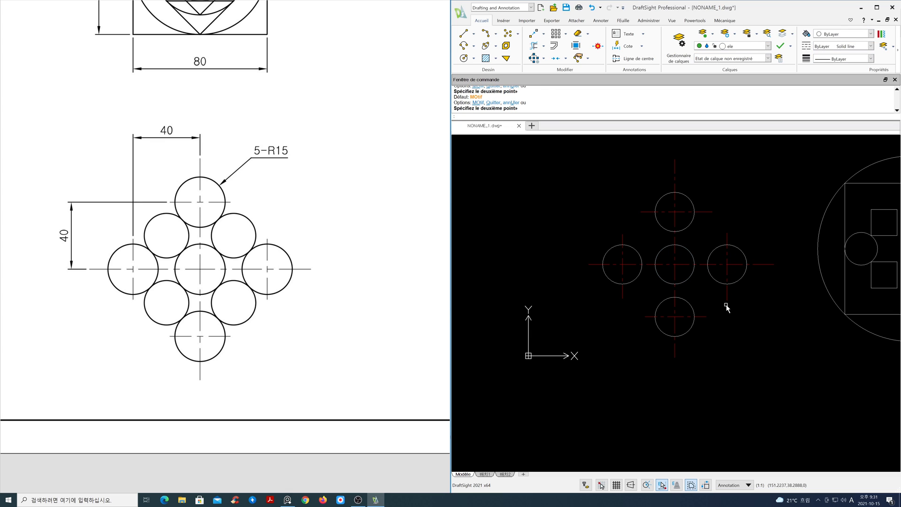
Step: Draw a three-tangent (TTT) circle in the upper-right gap, touching the right, central and upper circles
scroll(707, 289, "up", 2)
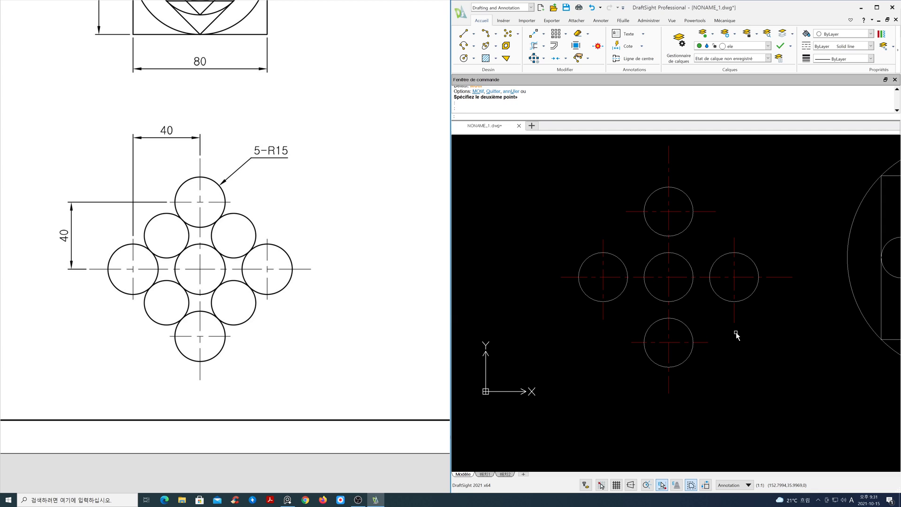
type("c")
key("Return")
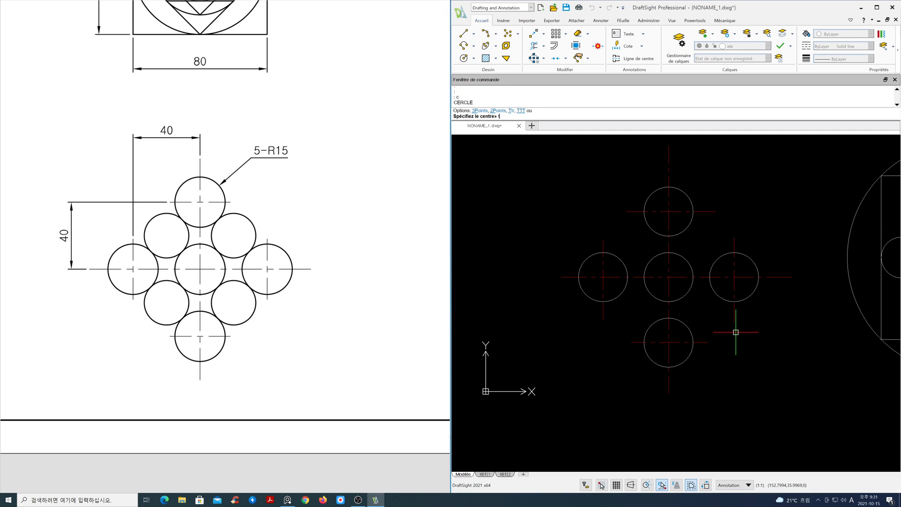
key("Return")
left_click(714, 263)
left_click(691, 262)
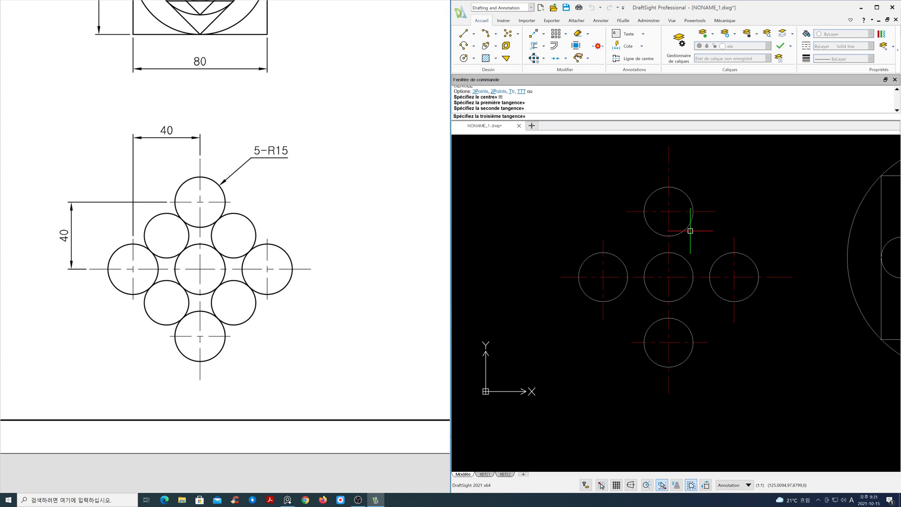
left_click(689, 228)
Step: Draw a three-tangent (TTT) circle in the lower-right gap, touching the lower, right and central circles
key("Return")
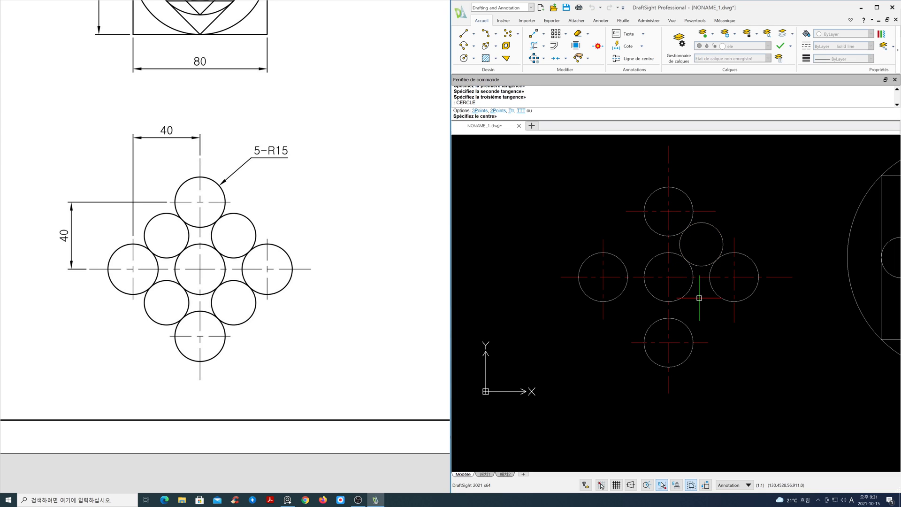
type("ttt")
key("Return")
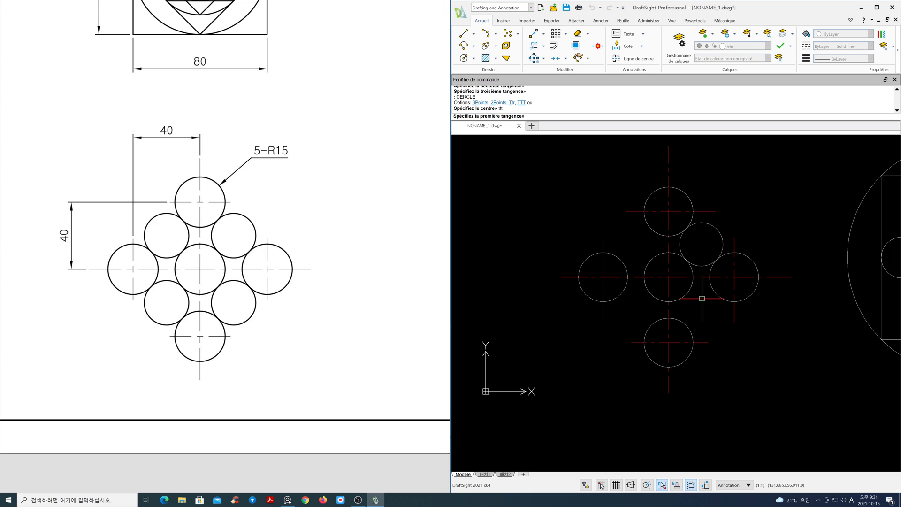
left_click(690, 327)
left_click(713, 295)
left_click(687, 293)
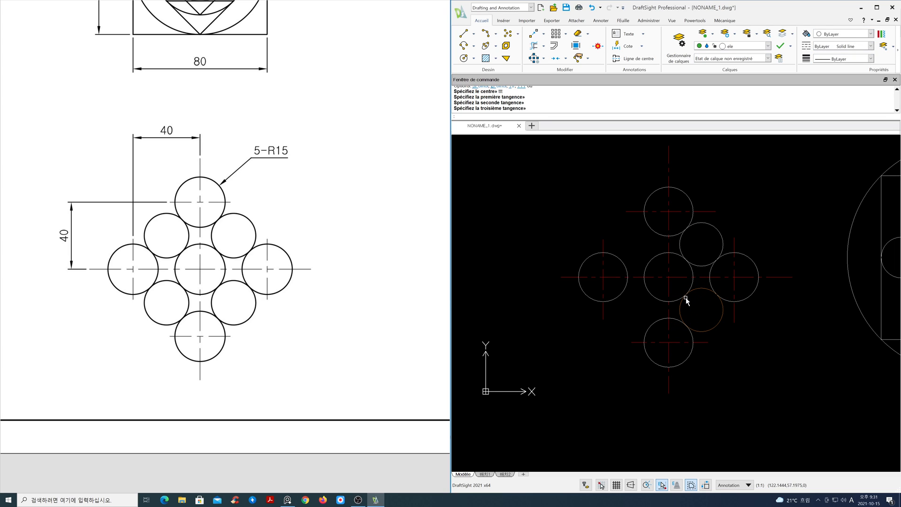
Step: Draw a three-tangent (TTT) circle in the lower-left gap, touching the lower, central and left circles
key("Return")
type("ttt")
key("Return")
left_click(654, 322)
left_click(653, 300)
left_click(625, 294)
Step: Draw a three-tangent (TTT) circle in the upper-left gap, touching the left, central and upper circles
key("Return")
type("tre»")
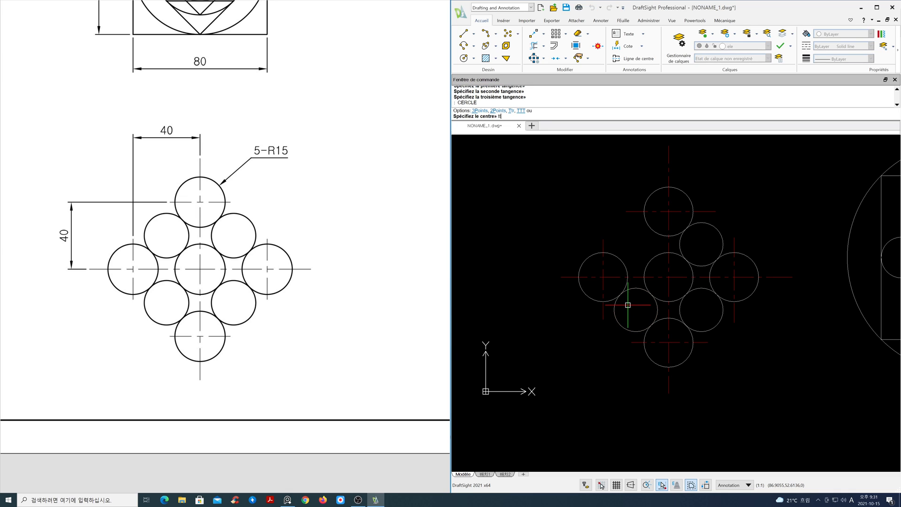
type("tt")
key("Return")
left_click(626, 261)
left_click(644, 262)
left_click(649, 232)
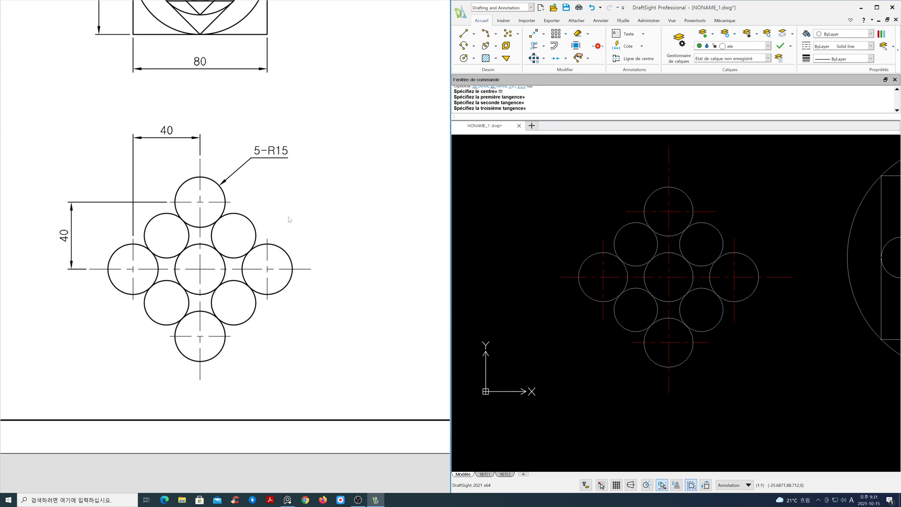
Step: Zoom to the drawing limits and compare all four drawn figures with the reference sheet
scroll(289, 220, "down", 3)
scroll(251, 263, "down", 1)
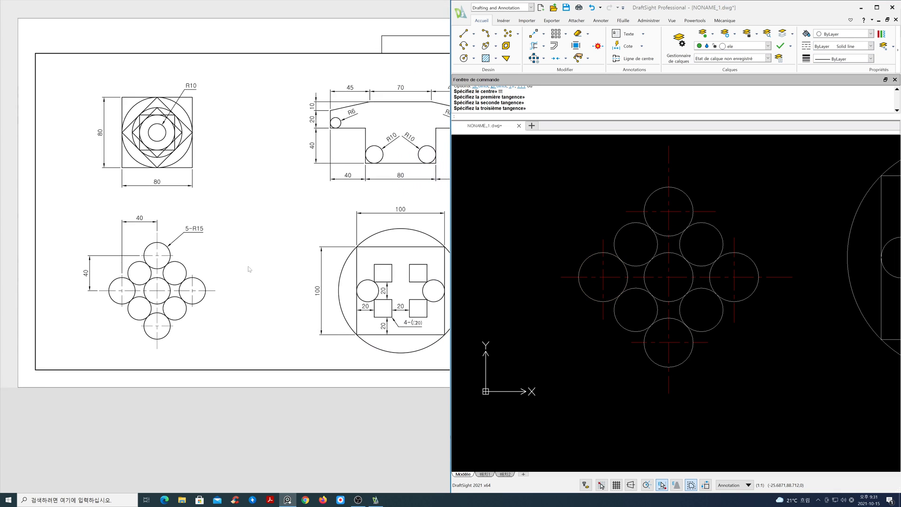
scroll(201, 298, "up", 3)
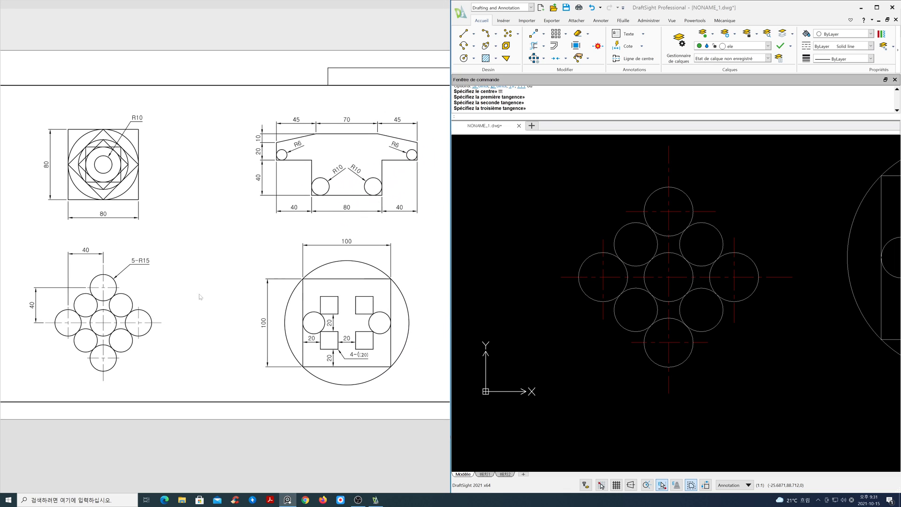
left_click(720, 361)
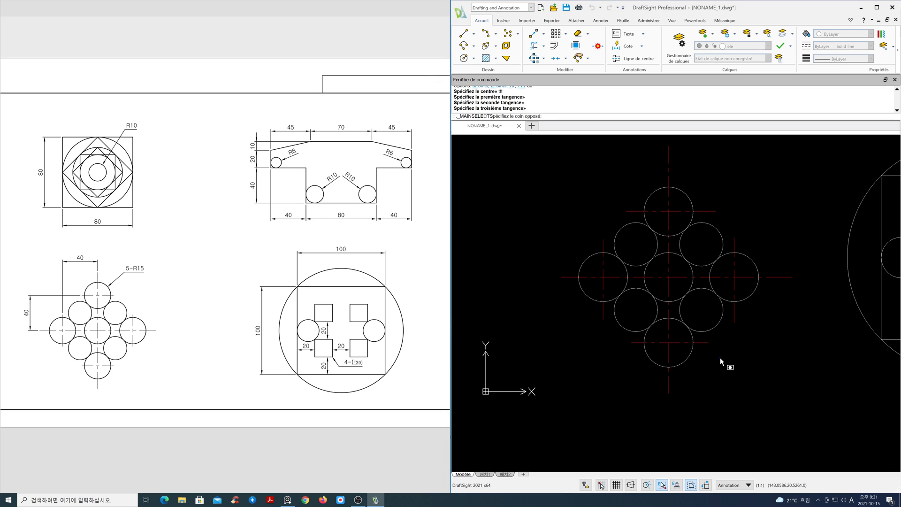
key("Escape")
type("z")
key("Return")
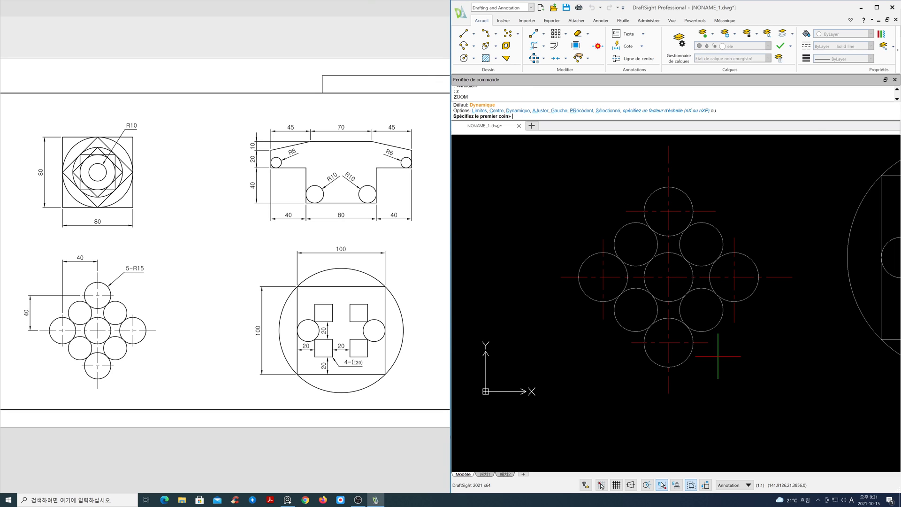
type("l")
key("Return")
middle_click_drag(724, 351, 728, 342)
scroll(335, 301, "up", 1)
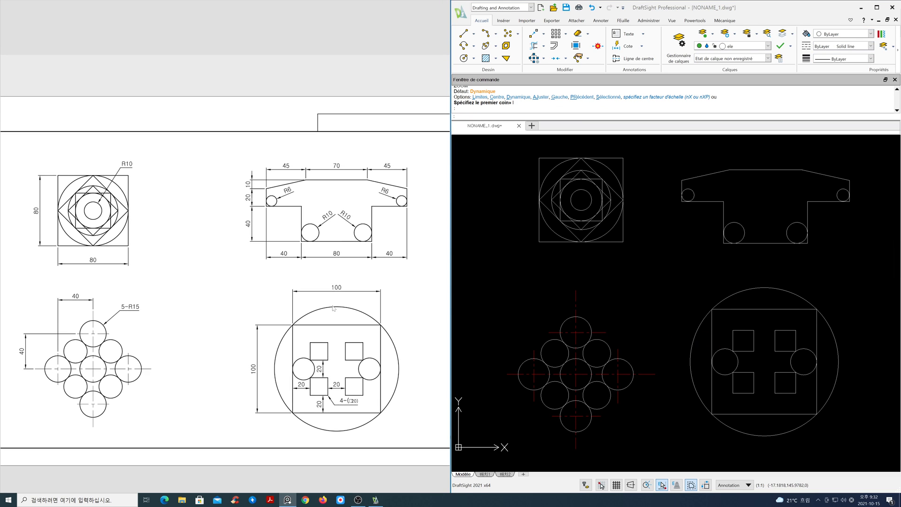
left_click_drag(335, 301, 334, 300)
middle_click_drag(603, 293, 603, 294)
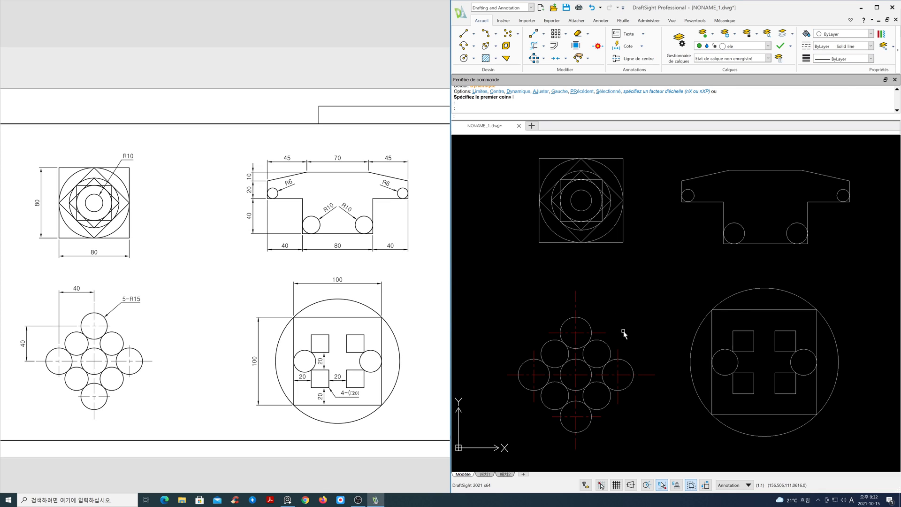